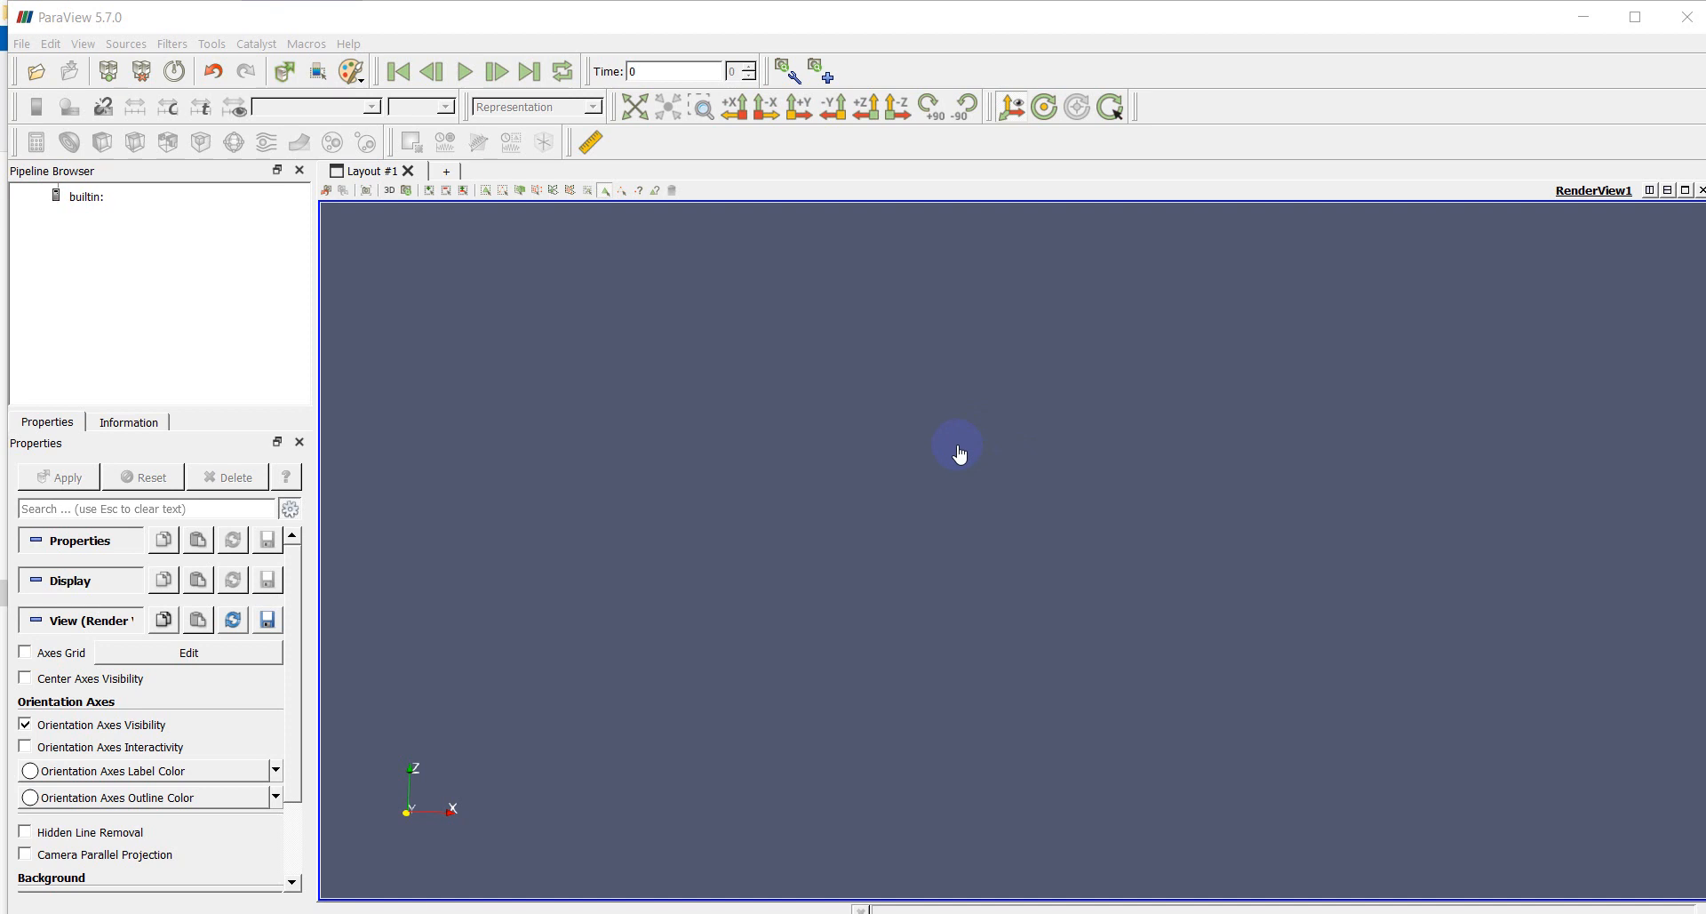
Open foam.foam from the case.1 folder, load its data with the default settings, and view the channel at an angle
click(37, 72)
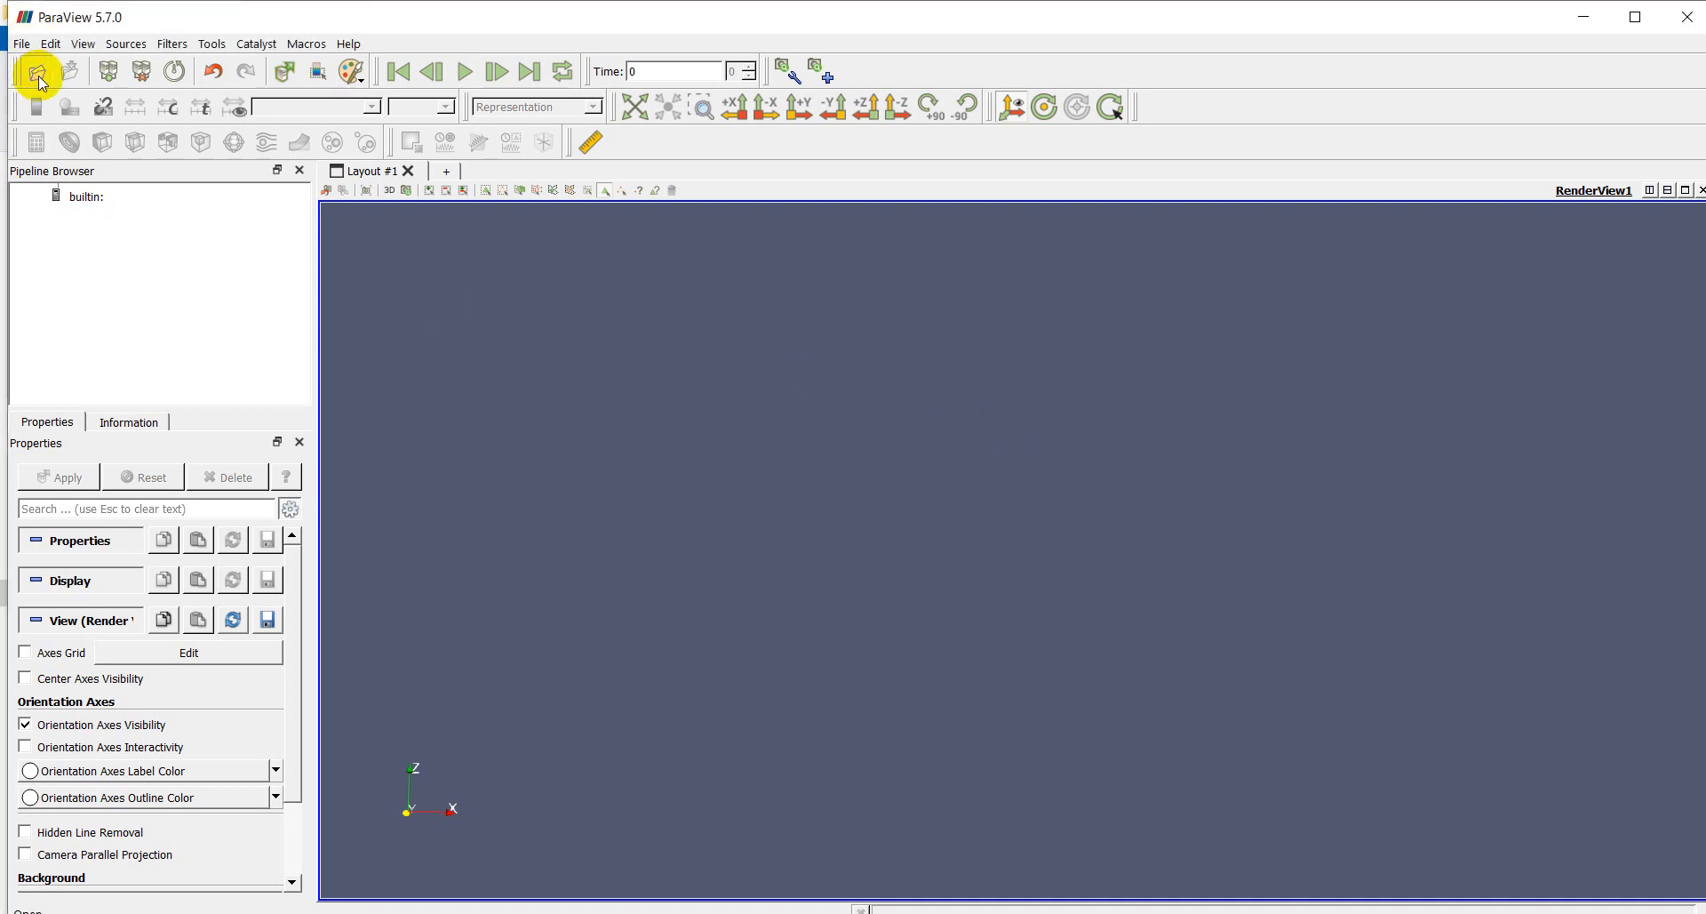
scroll(772, 503, down, 1)
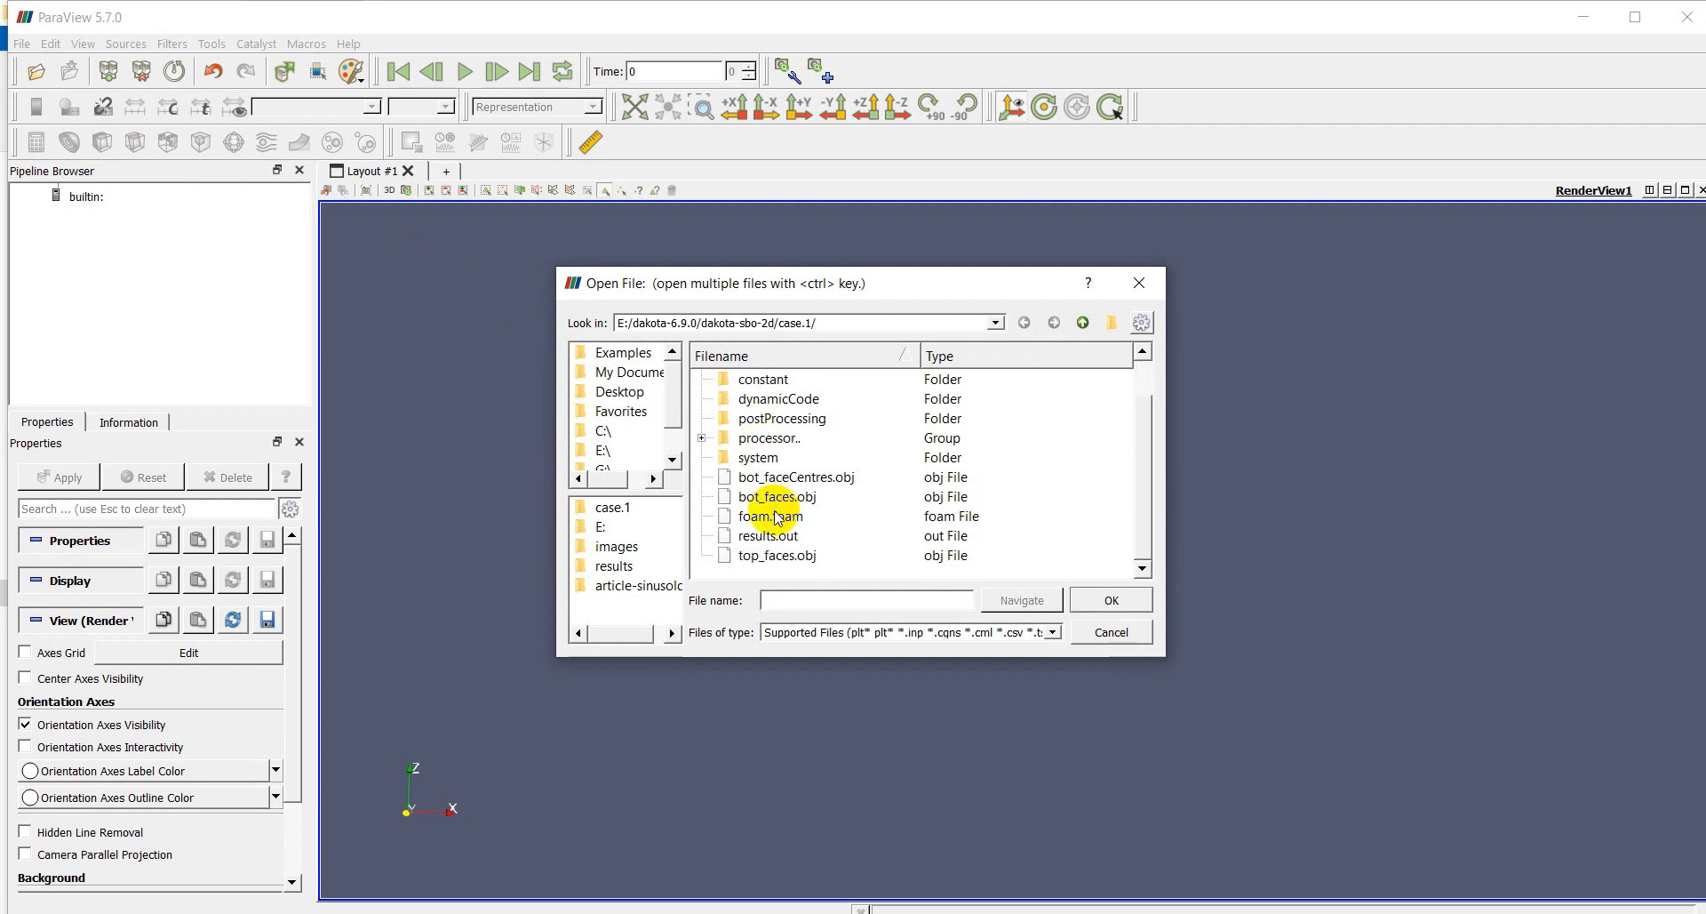
click(774, 518)
click(1111, 600)
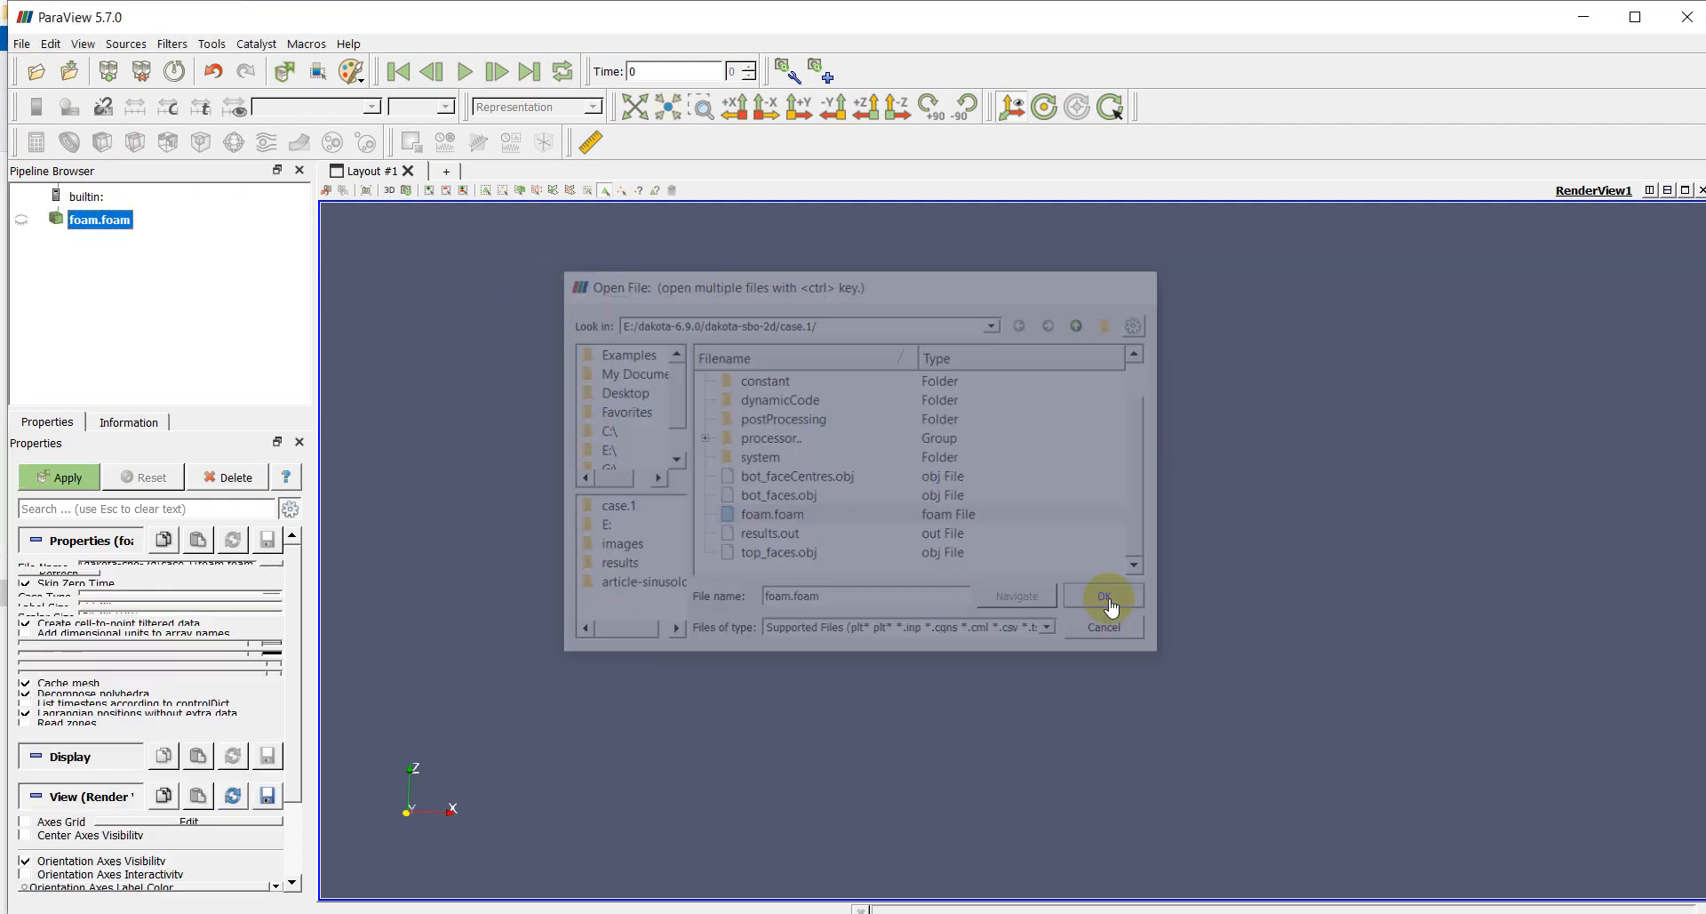
click(80, 478)
drag(962, 478, 1005, 560)
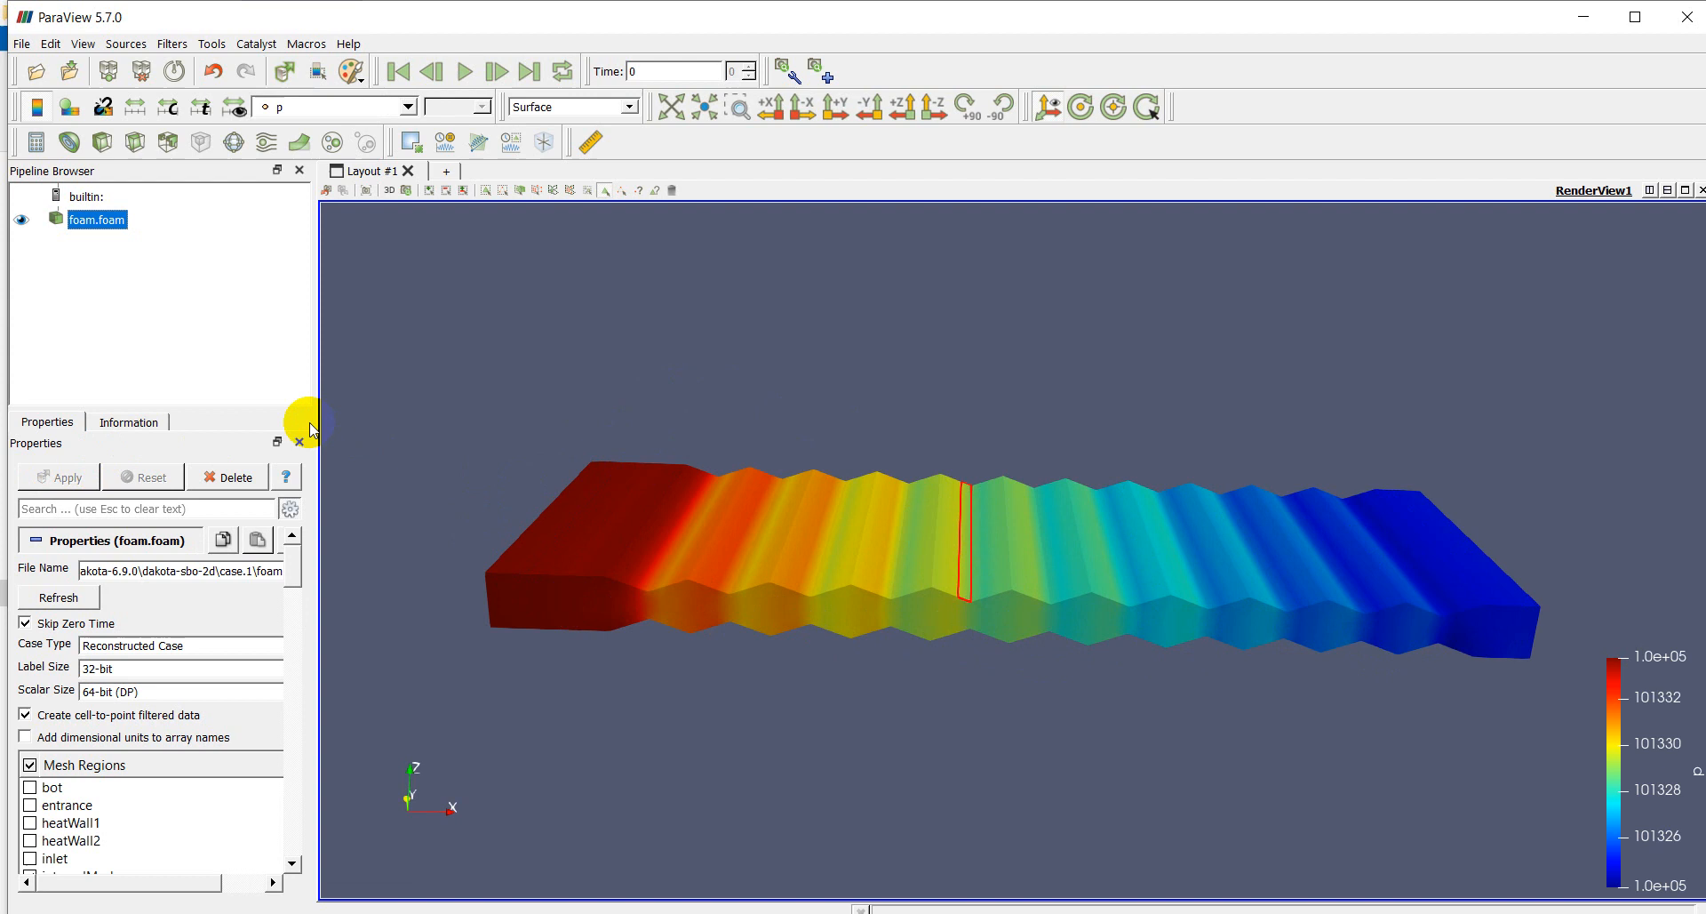
Display the foam.foam model as Surface With Edges
click(407, 109)
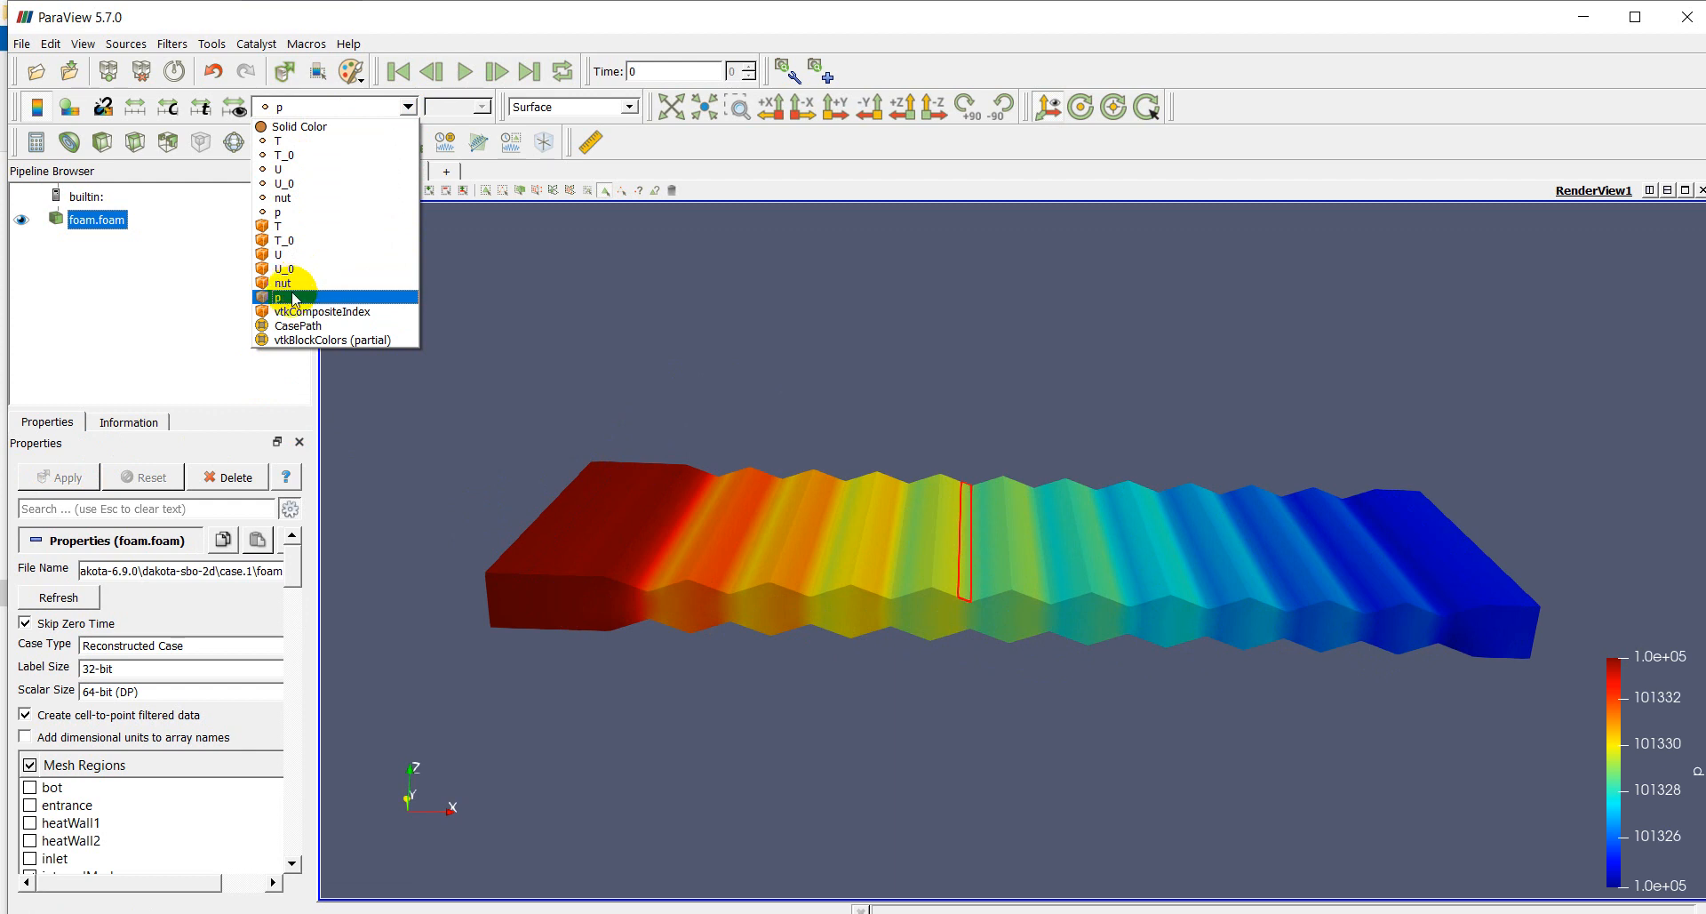
click(621, 396)
click(626, 108)
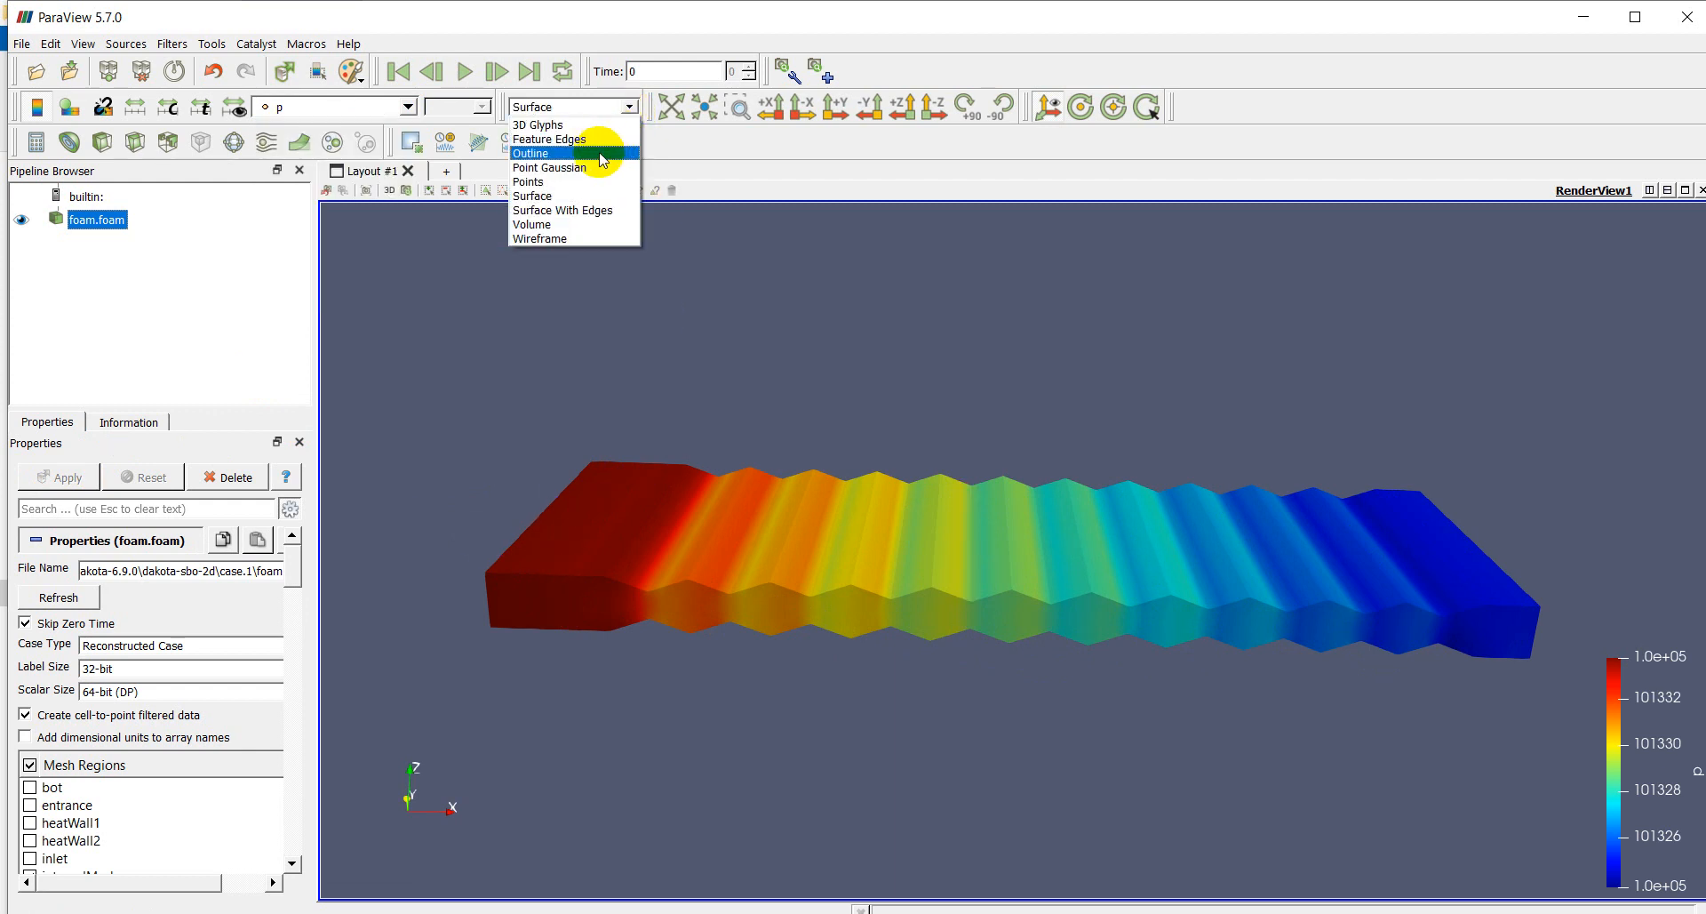
click(565, 209)
scroll(867, 558, up, 2)
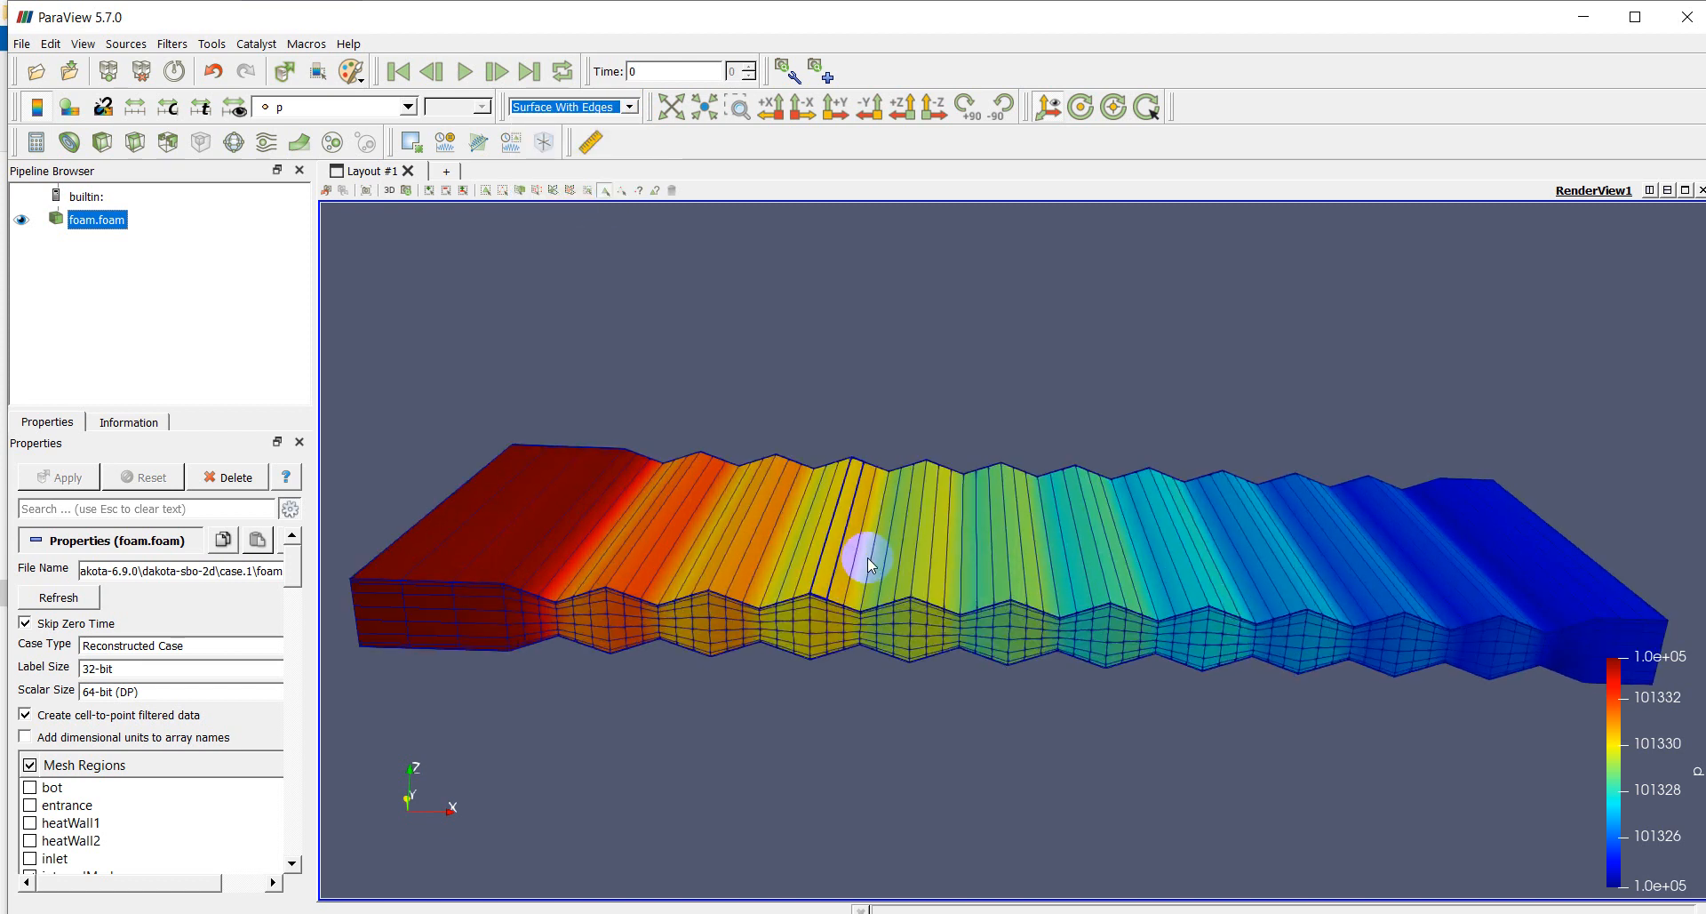
Create a plane slice of foam.foam with its normal set to 0, 1, 0
click(132, 146)
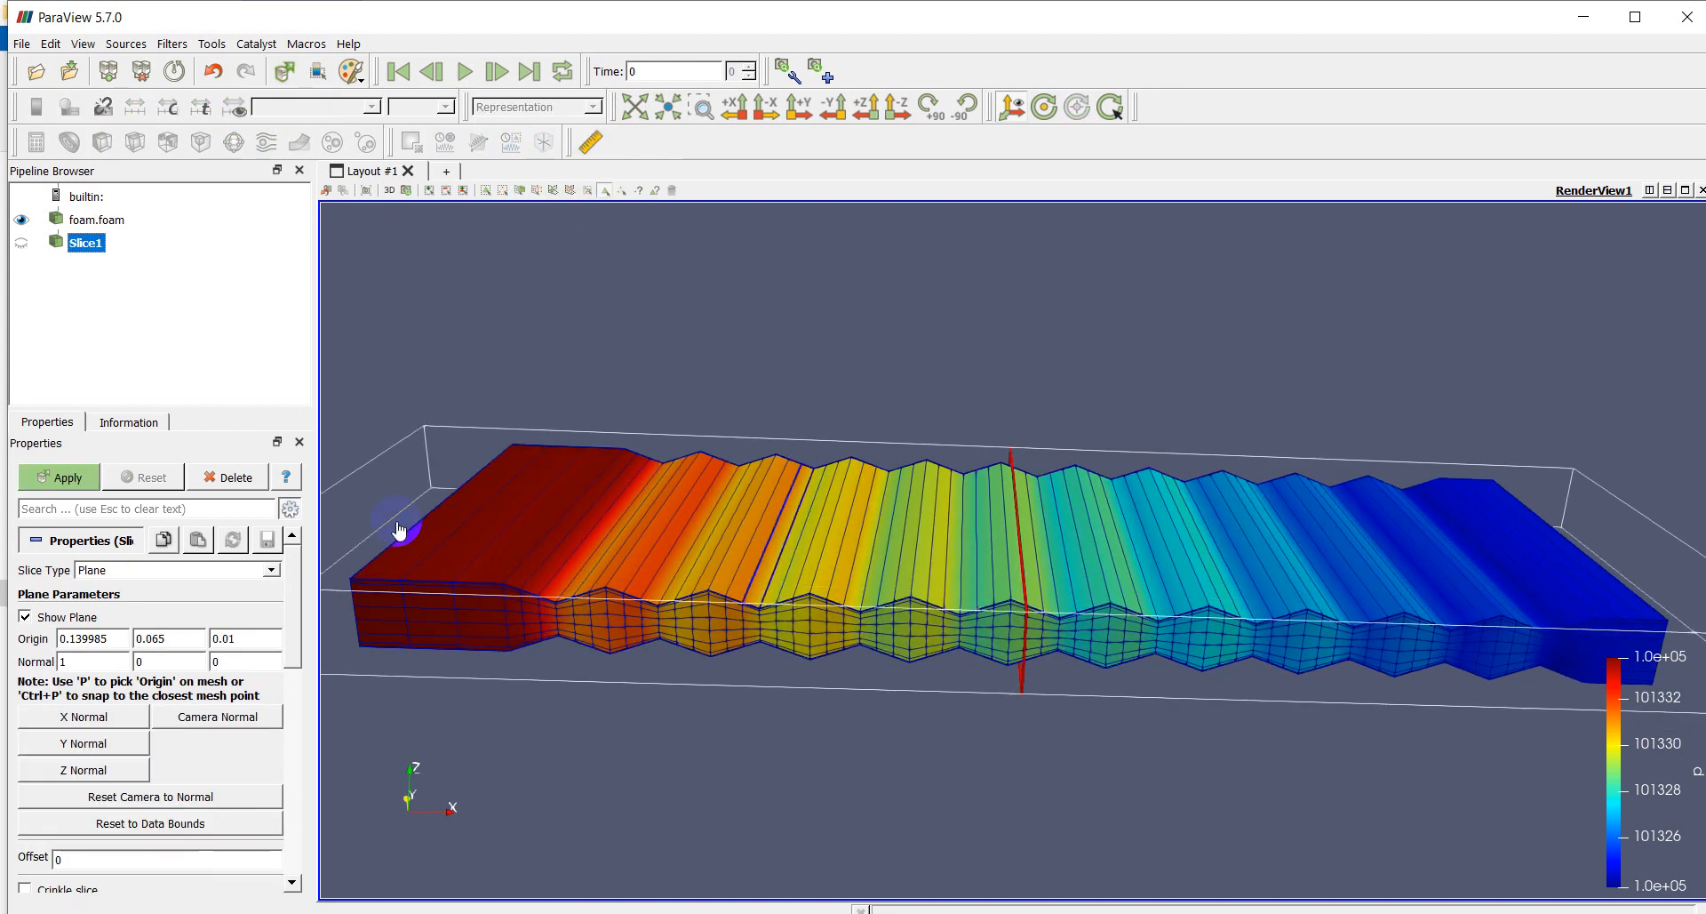
double_click(139, 661)
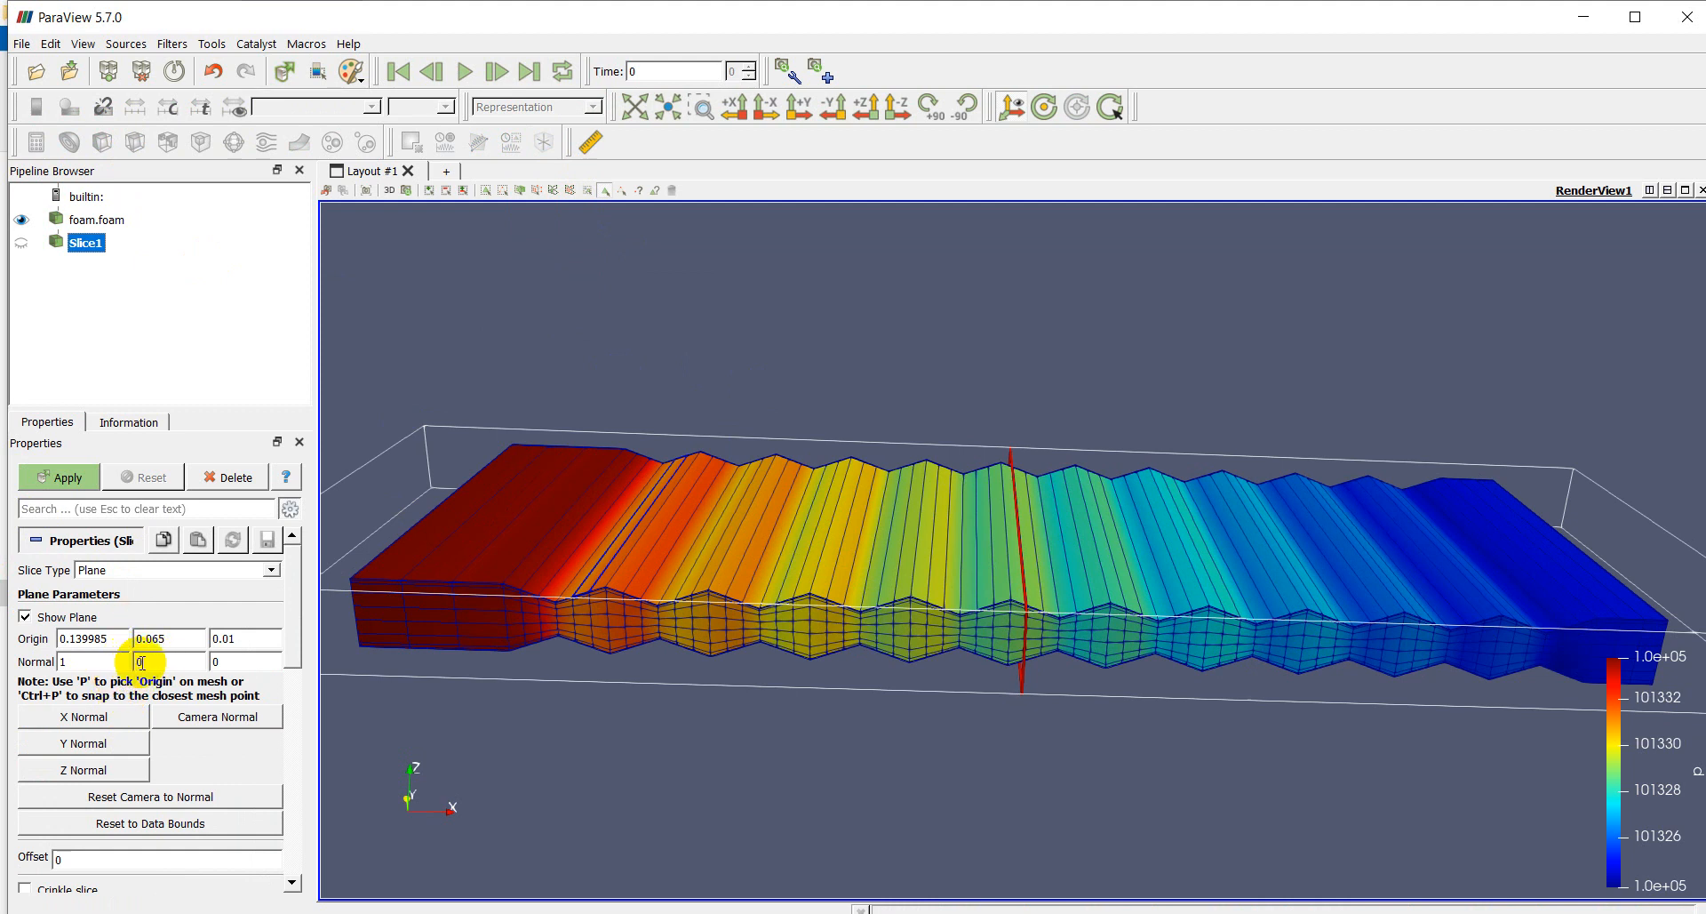
text(1)
click(115, 665)
key(BackSpace)
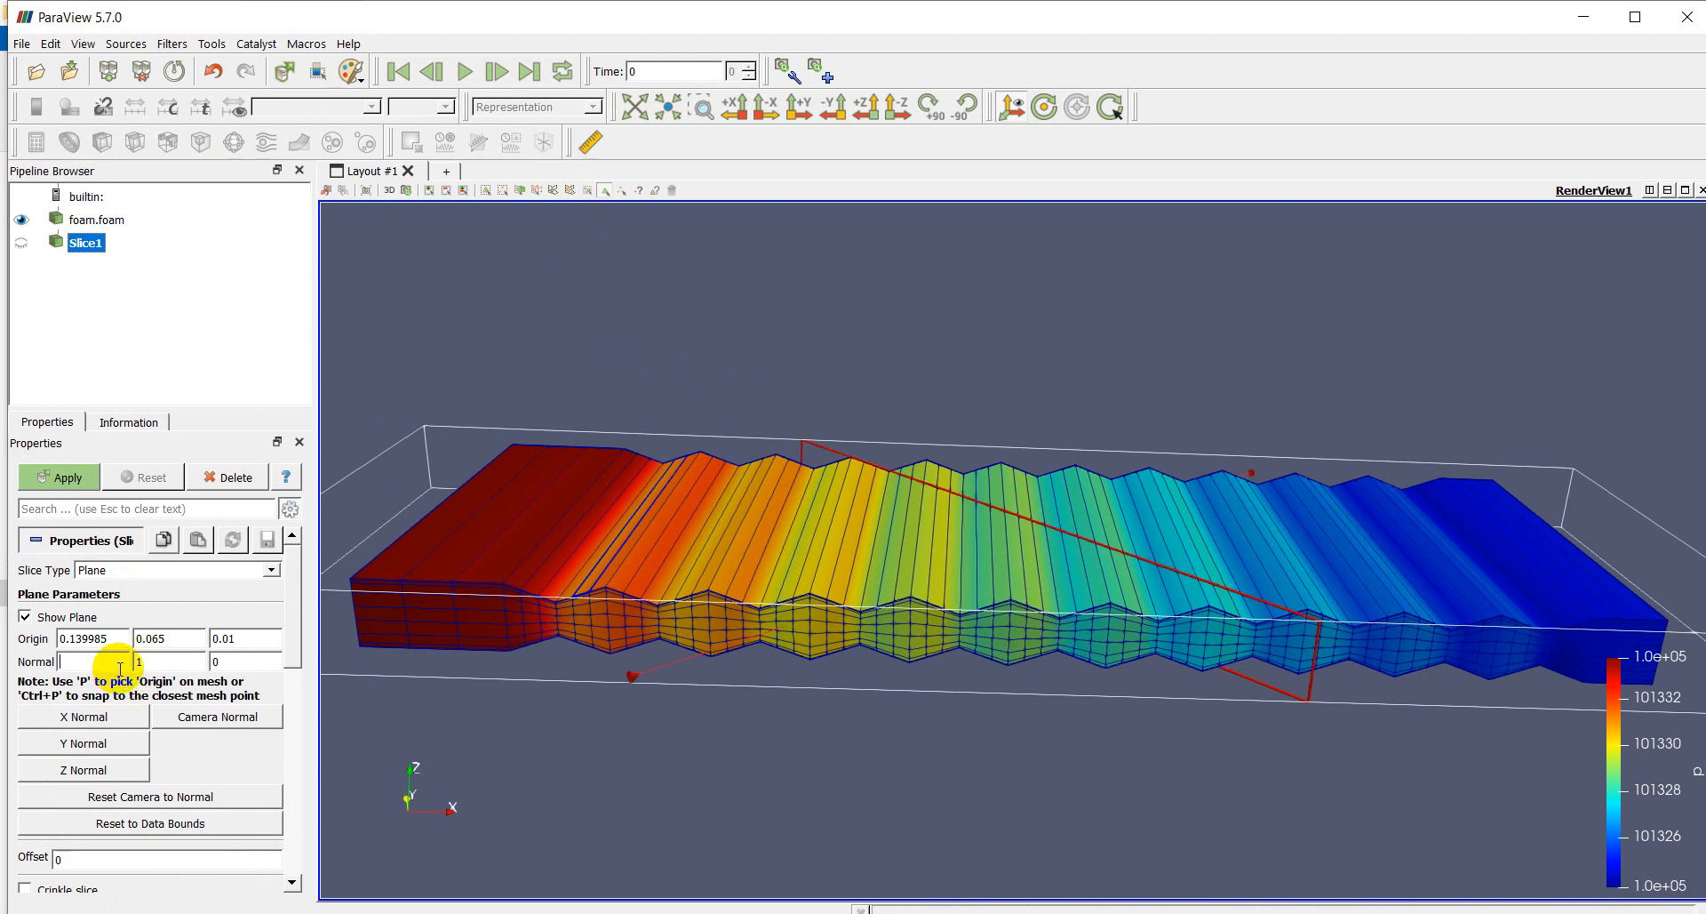
click(55, 478)
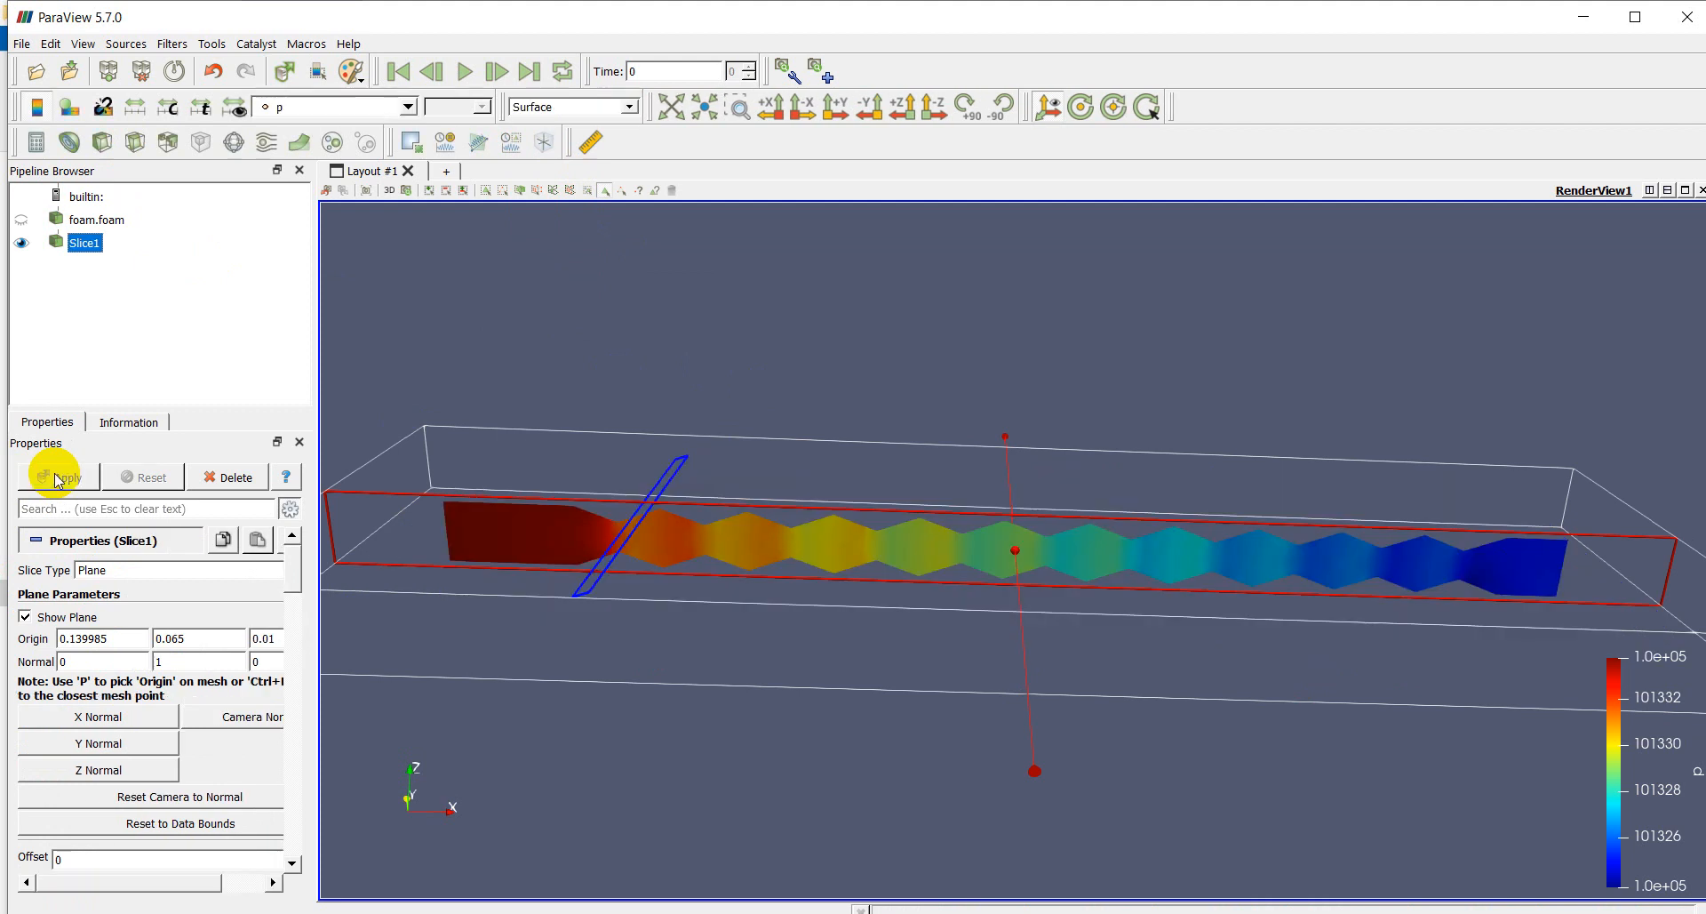
Display the slice as Surface With Edges and hide its cutting plane
click(586, 107)
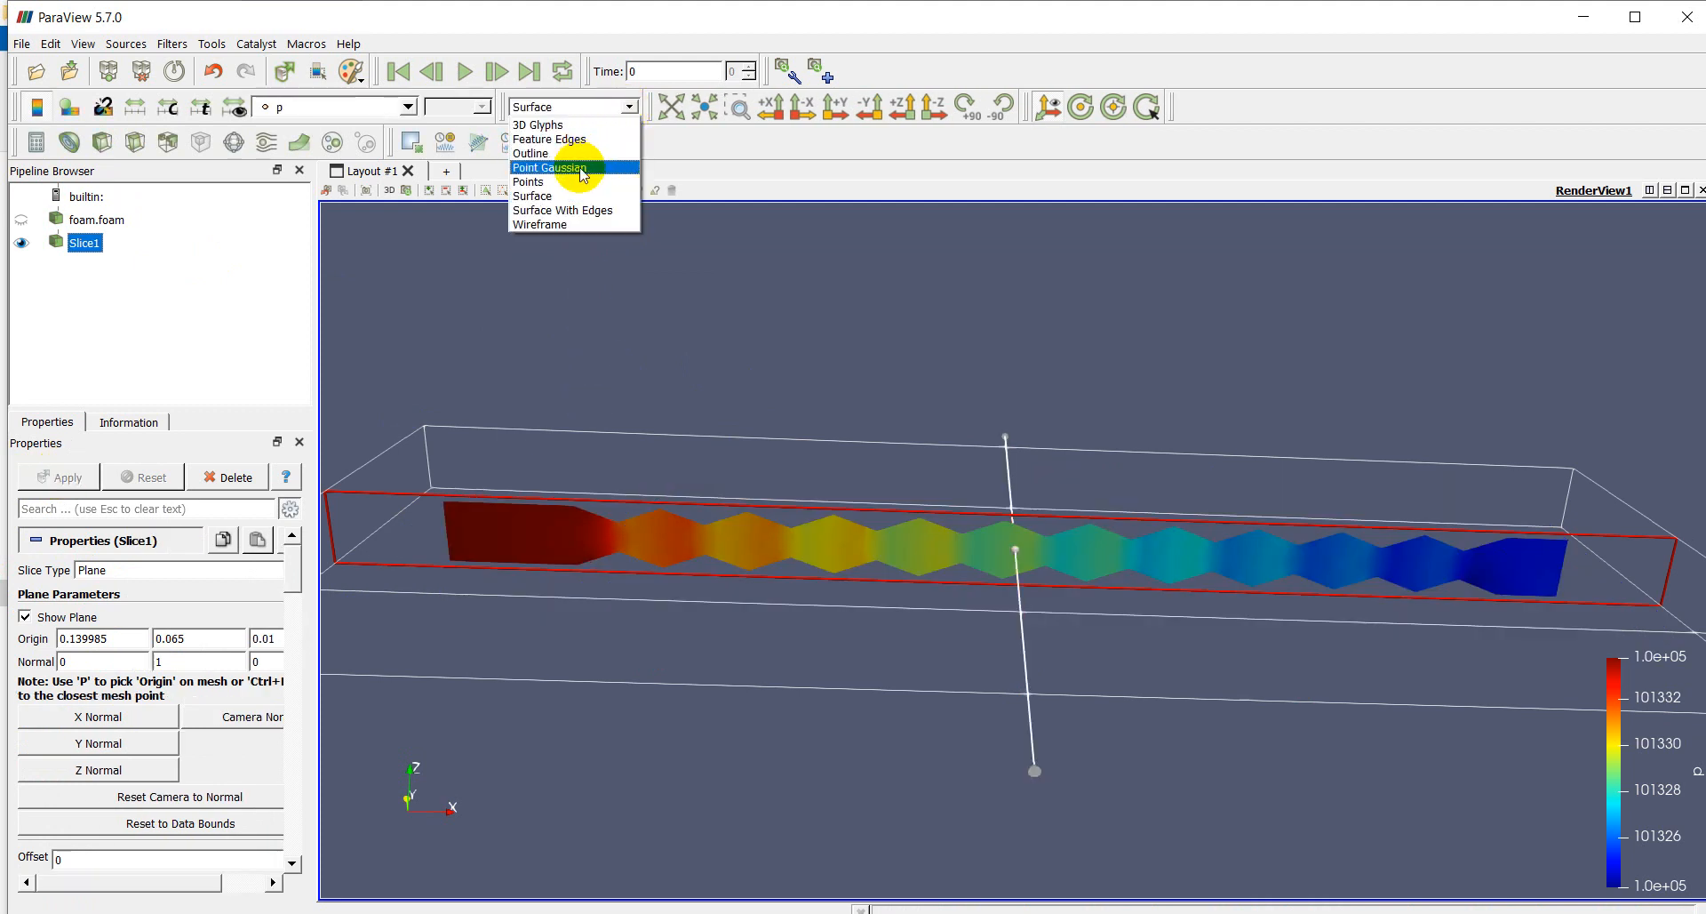
click(576, 211)
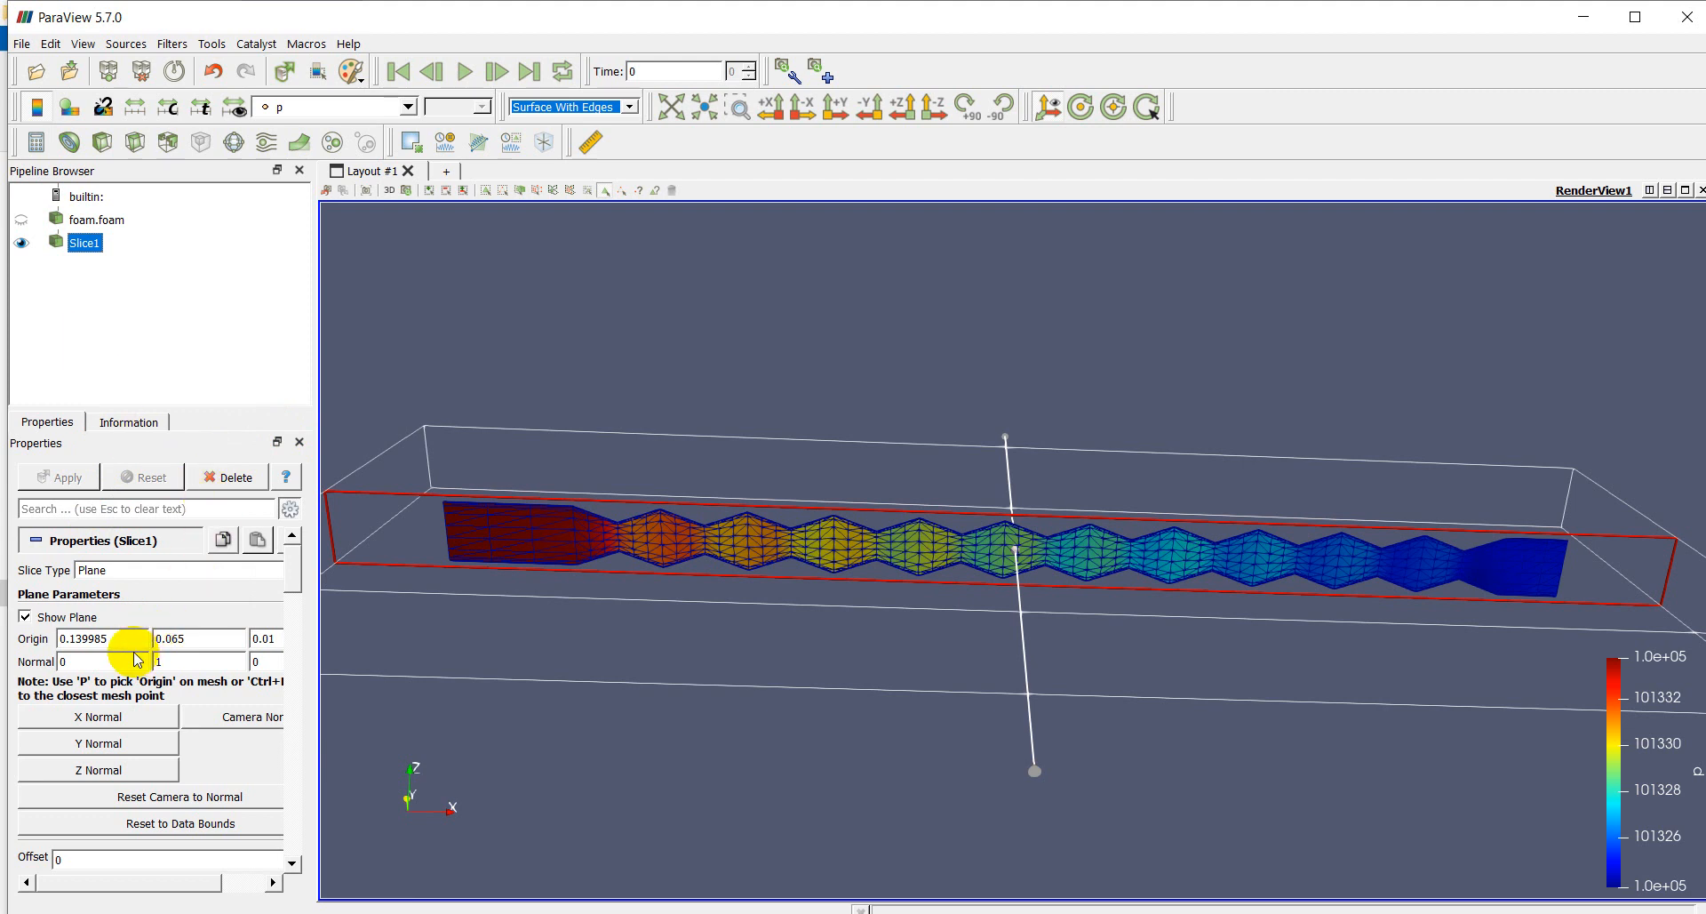
click(25, 616)
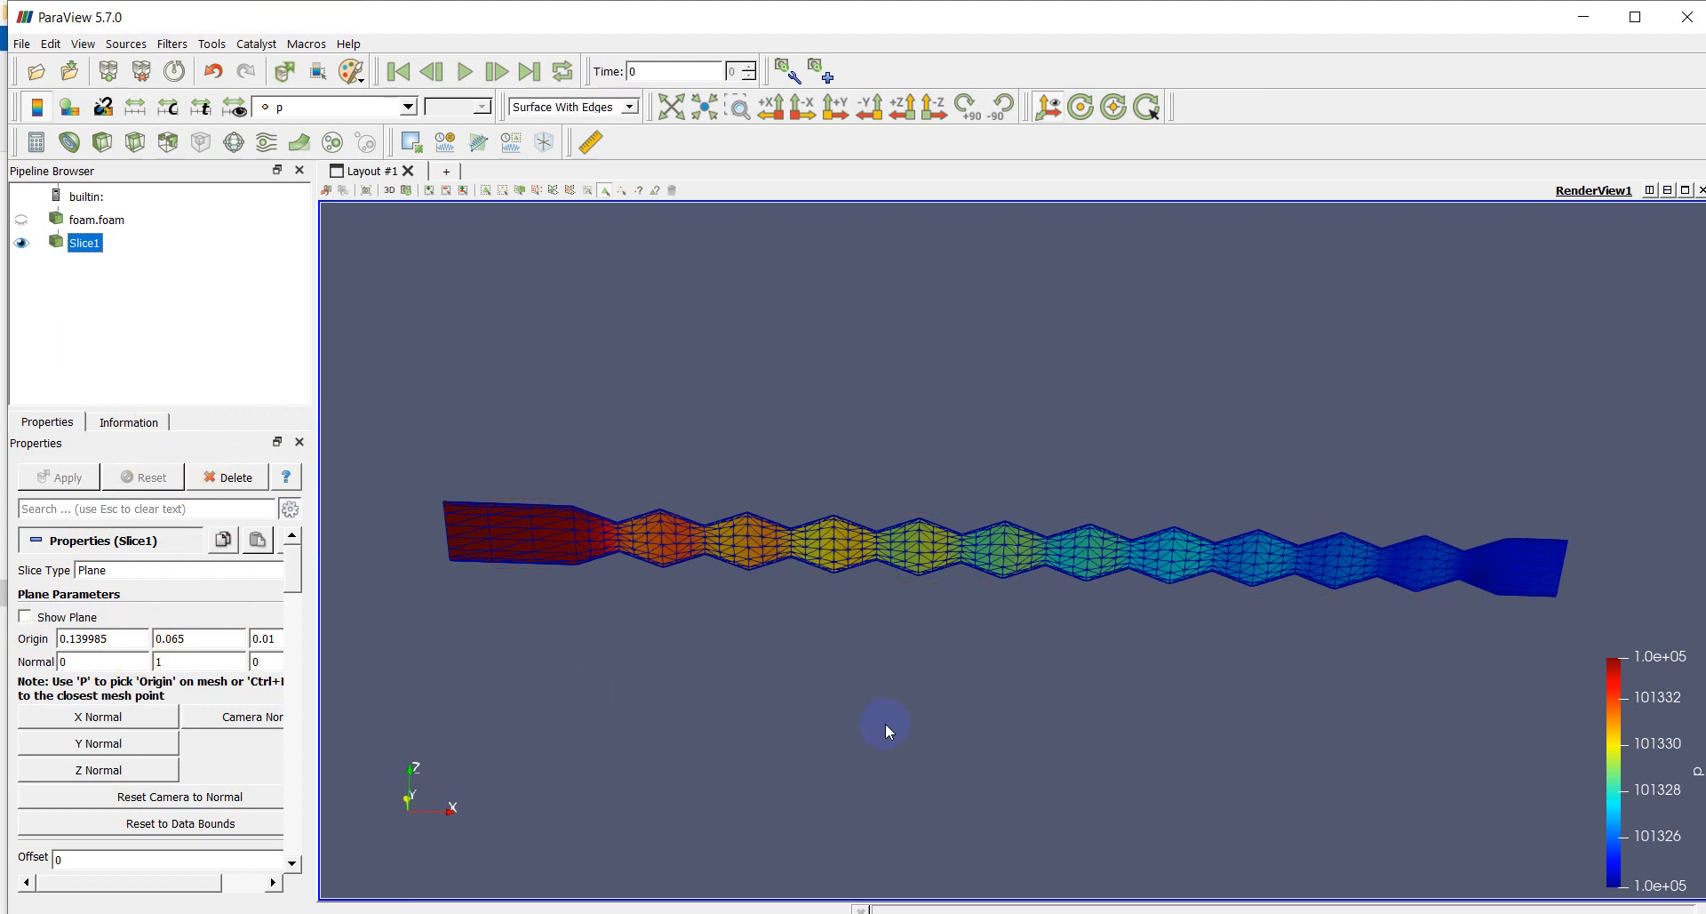
Color the slice by the point field T
click(887, 669)
scroll(942, 622, up, 6)
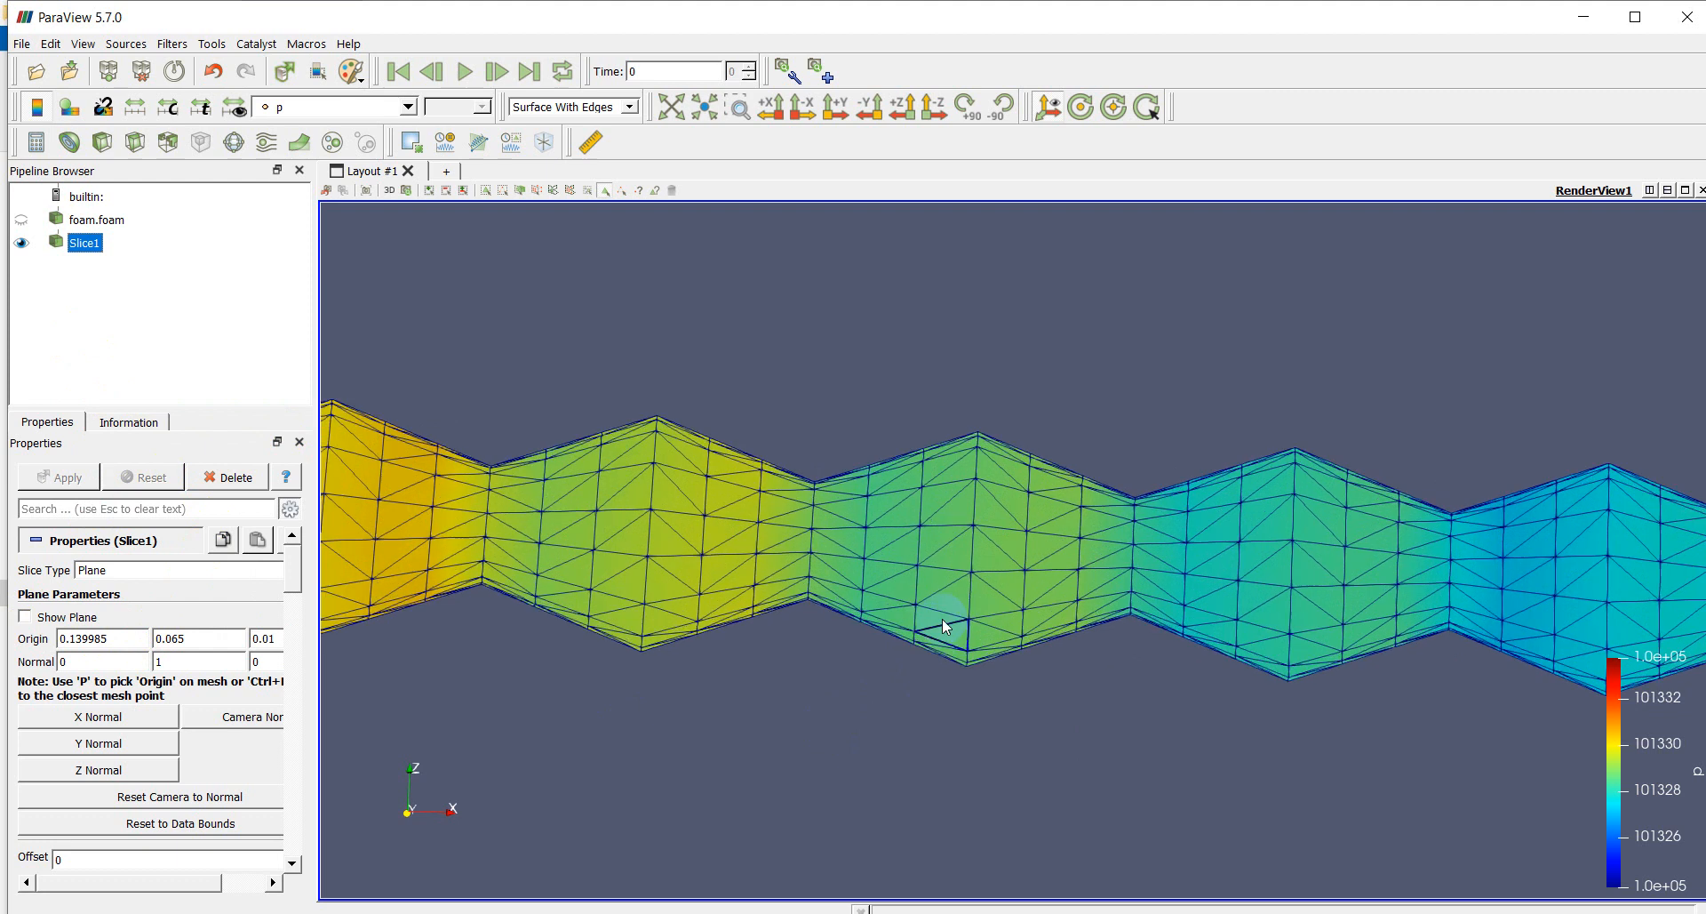
scroll(942, 616, down, 4)
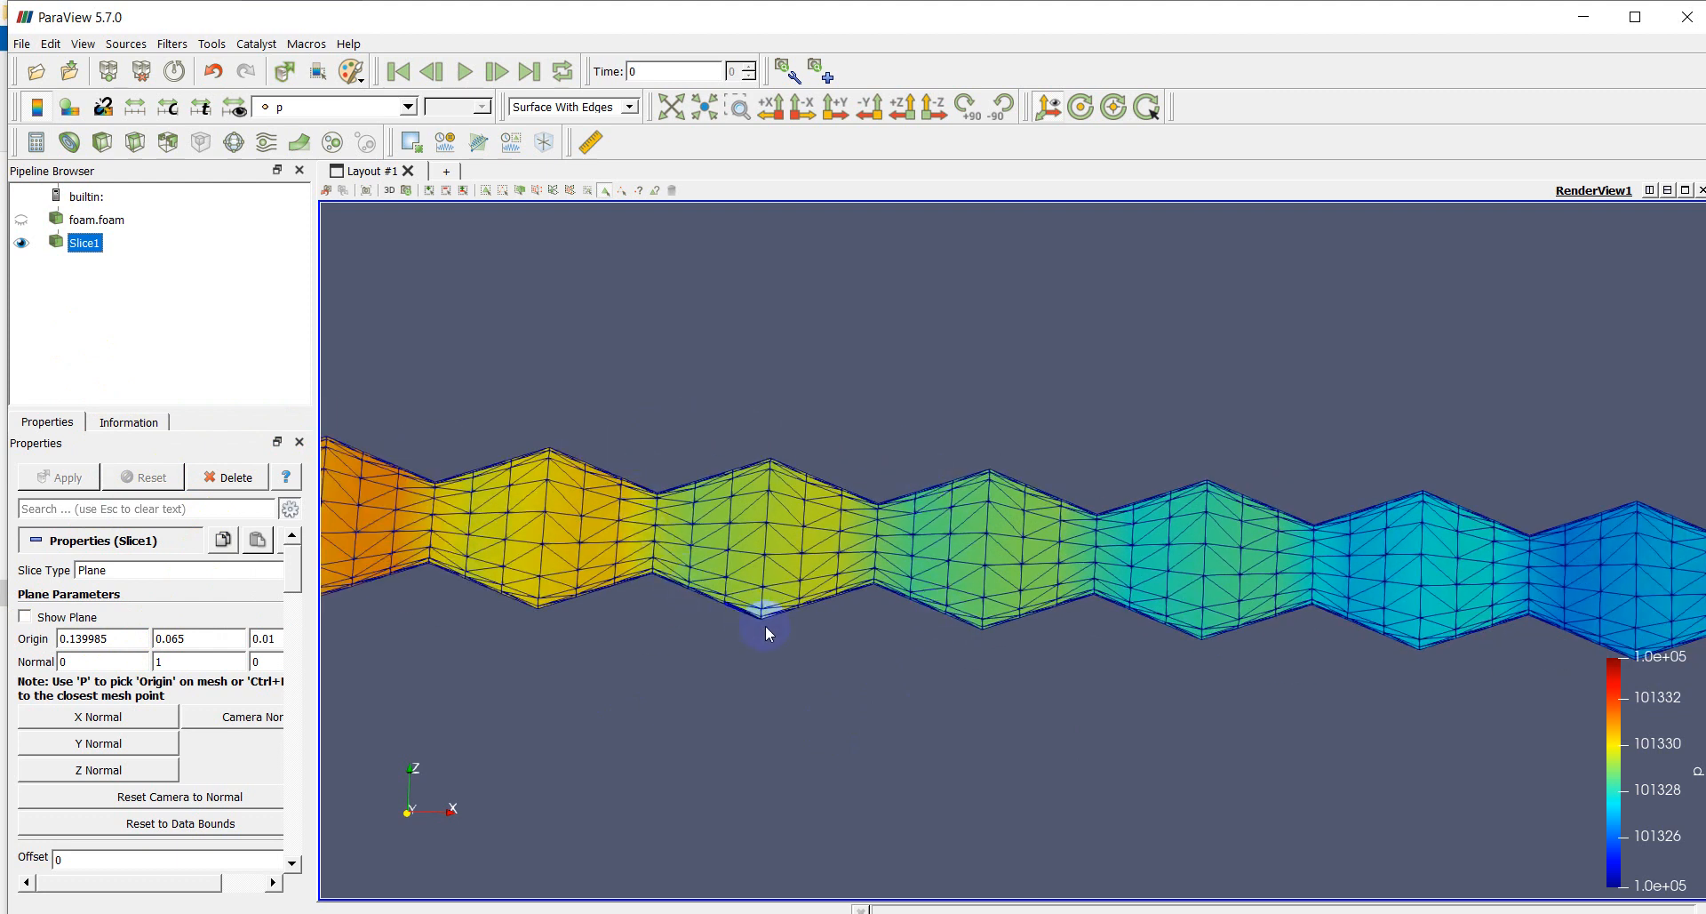
scroll(926, 569, up, 5)
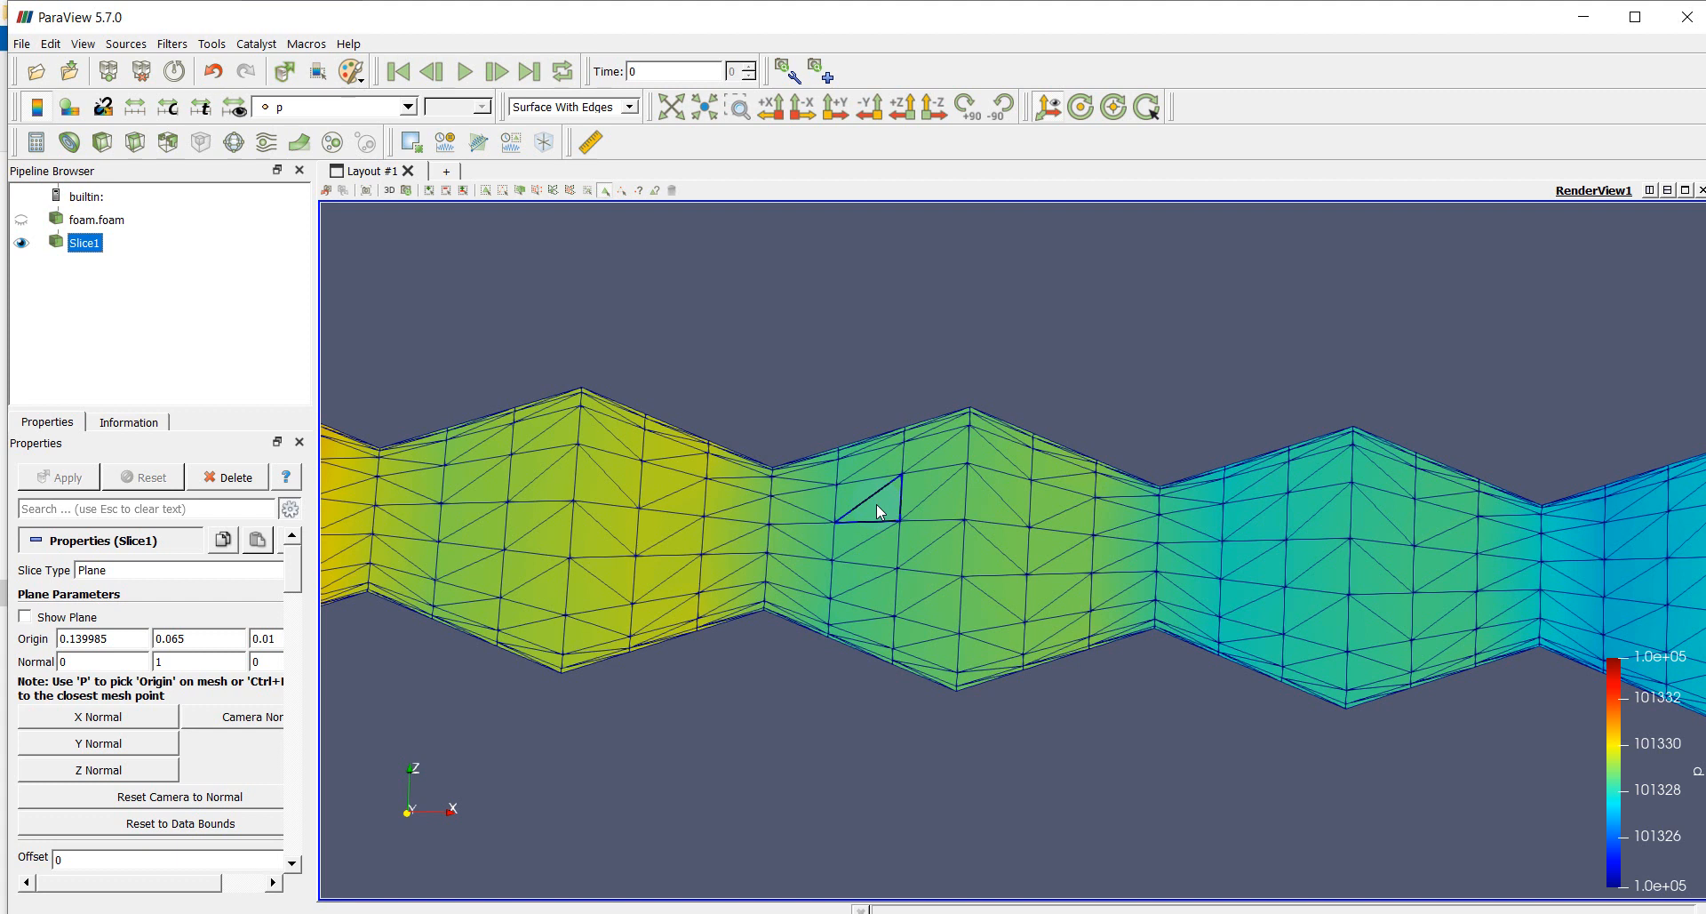
click(405, 108)
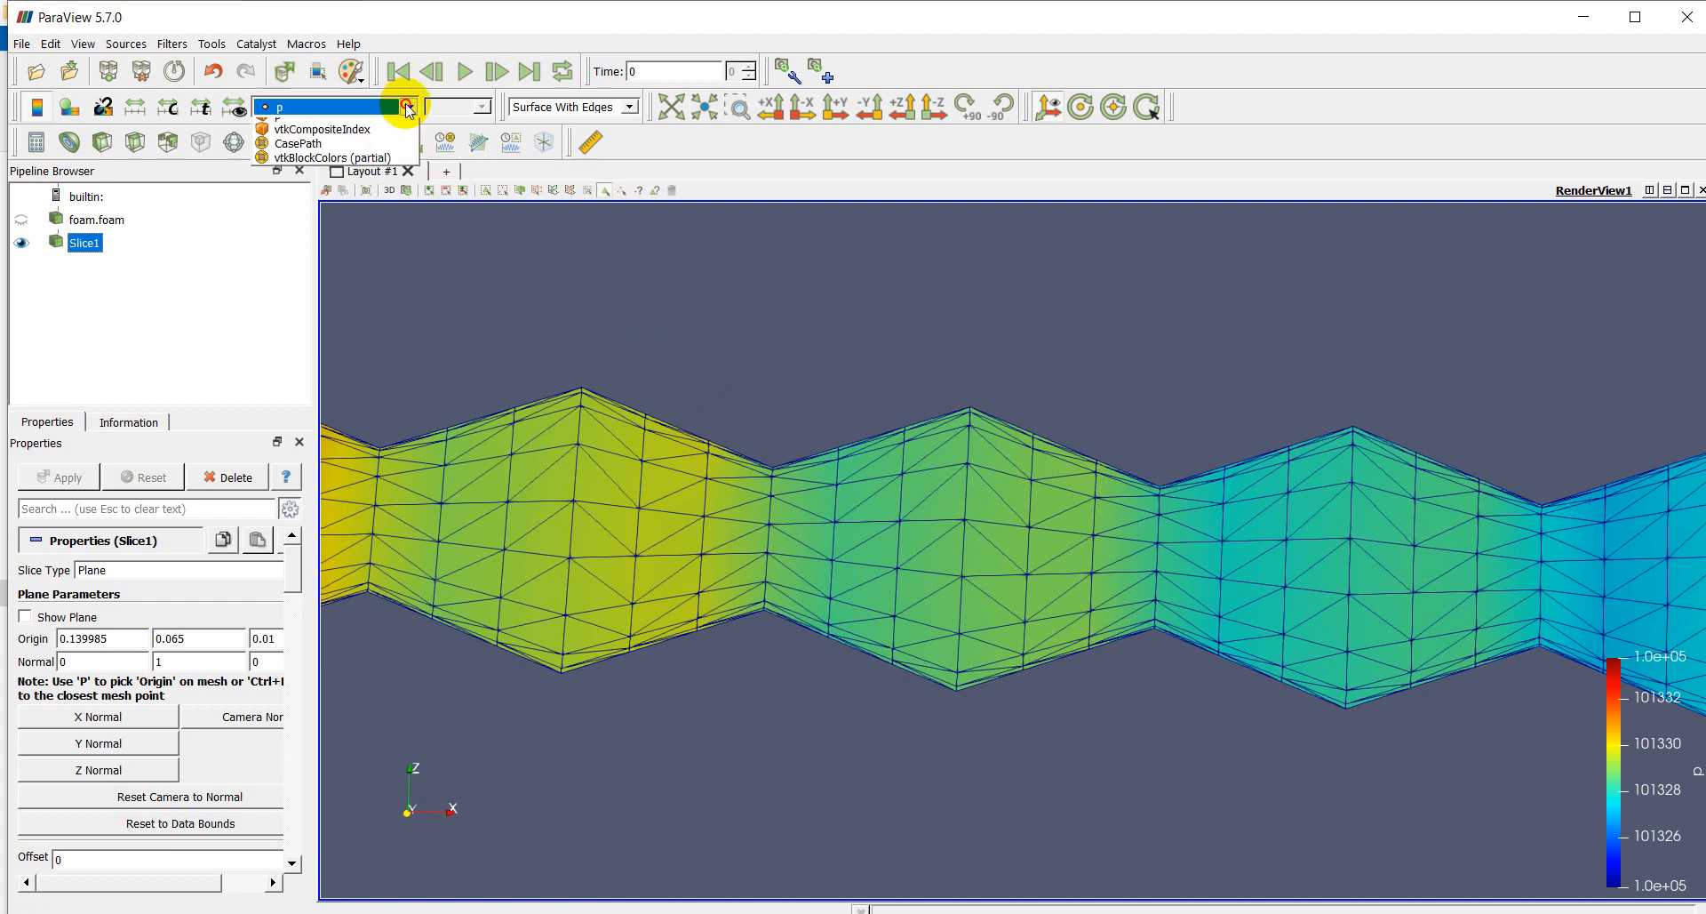
click(305, 145)
click(404, 108)
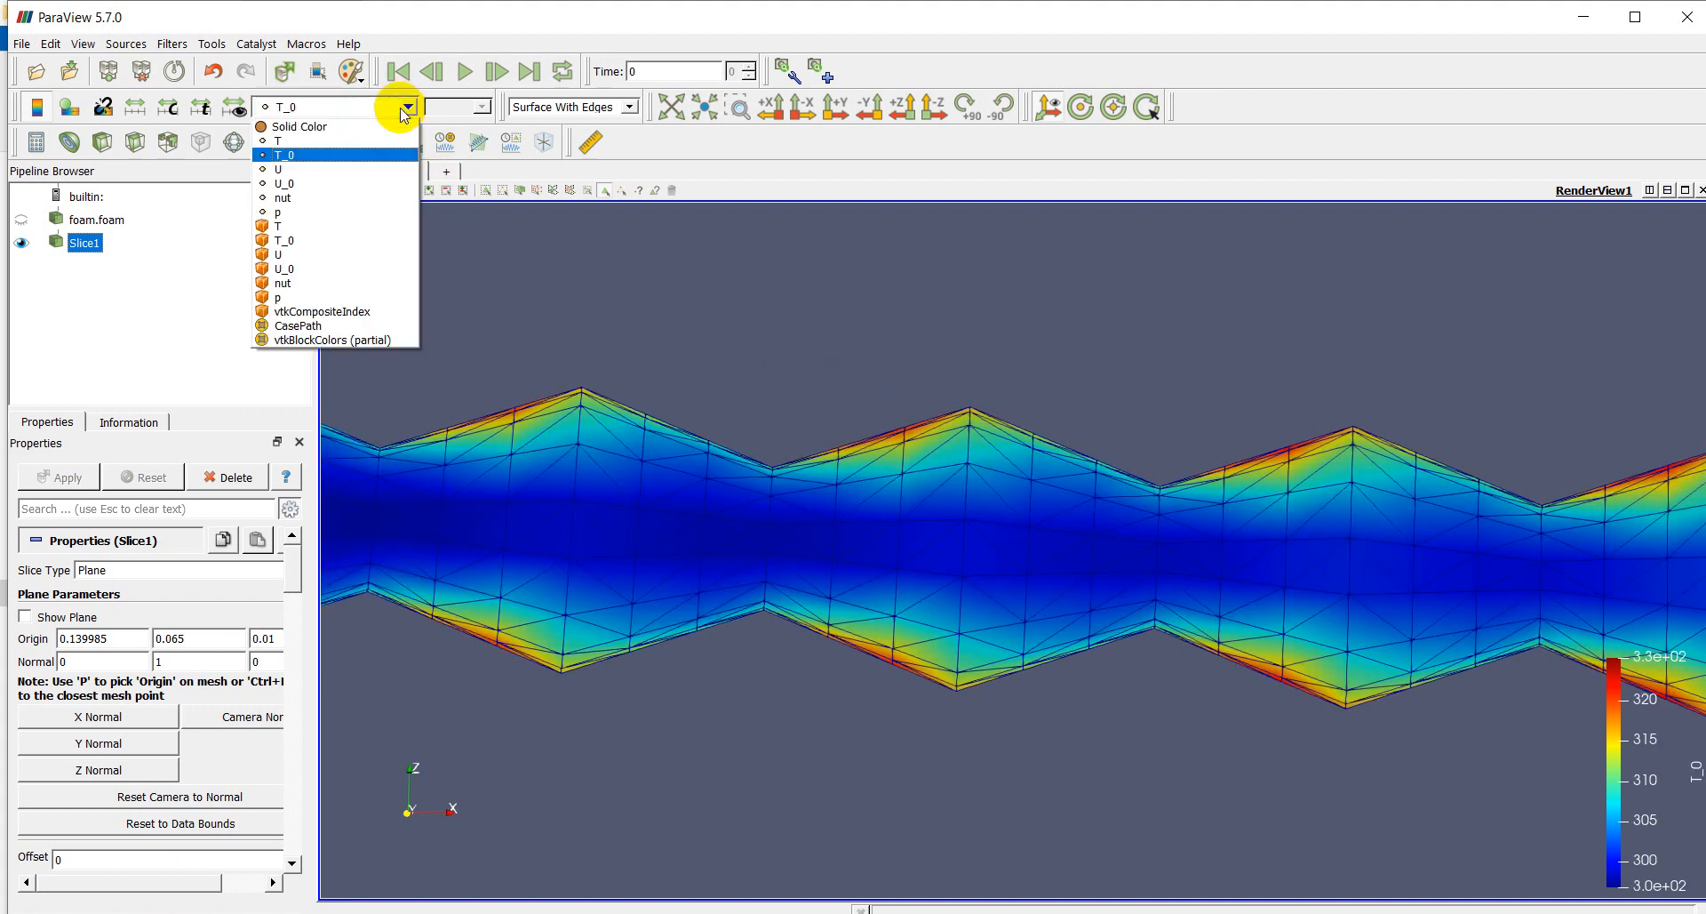
click(322, 135)
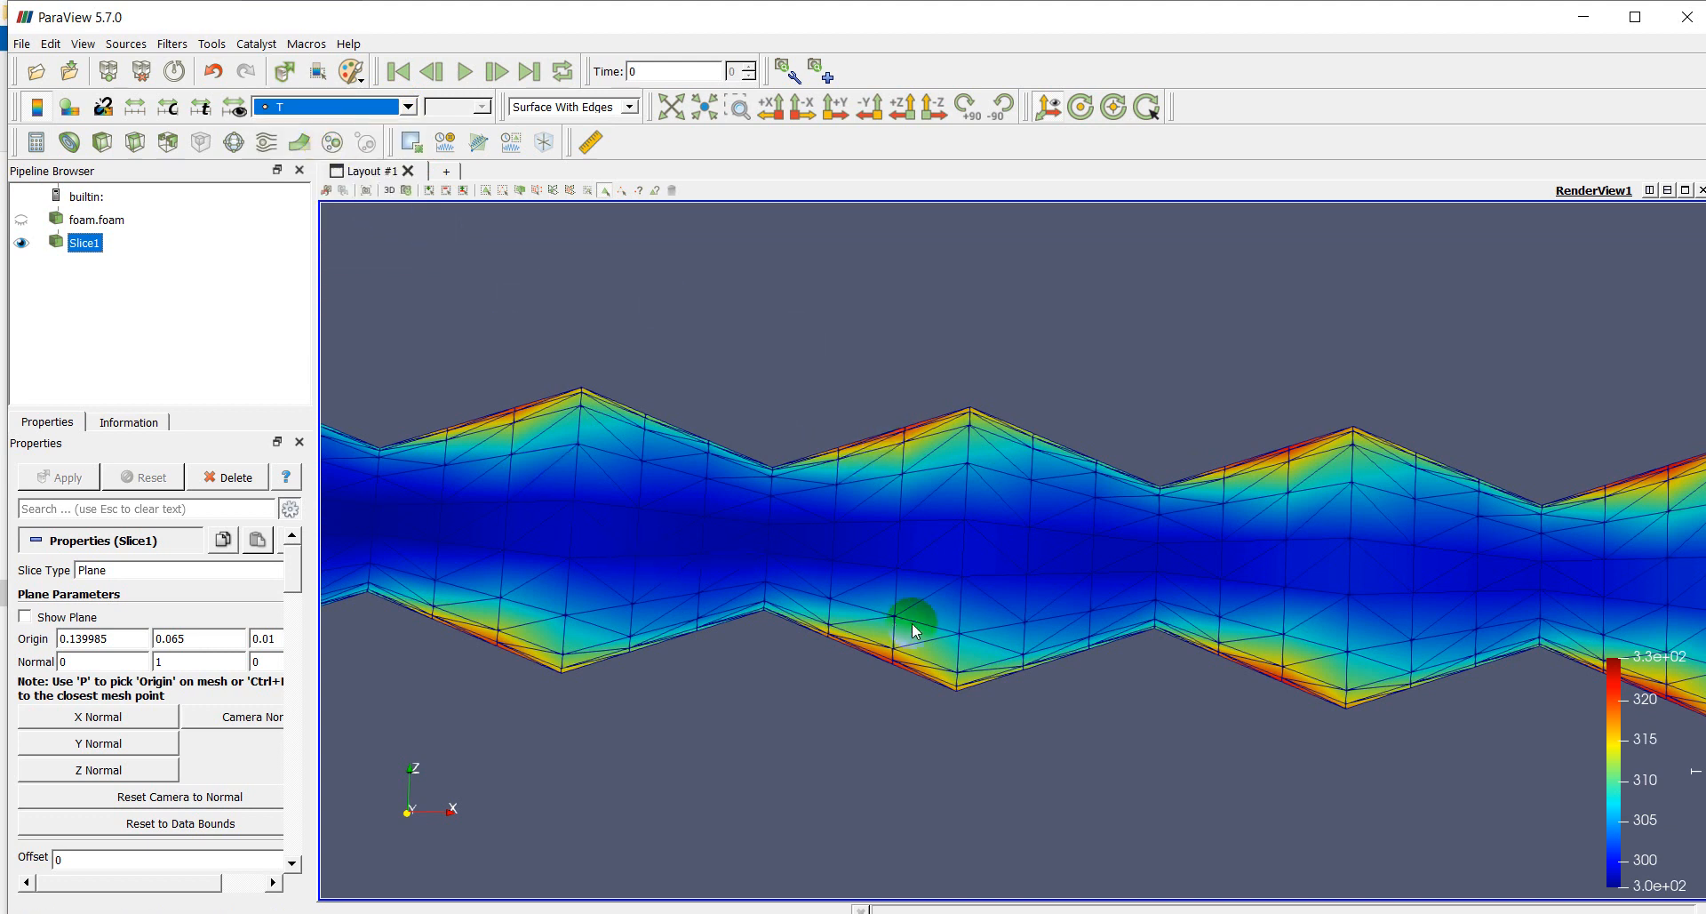
Show the Selection Display Inspector in a narrower pane and set the cell label font color to black
click(83, 46)
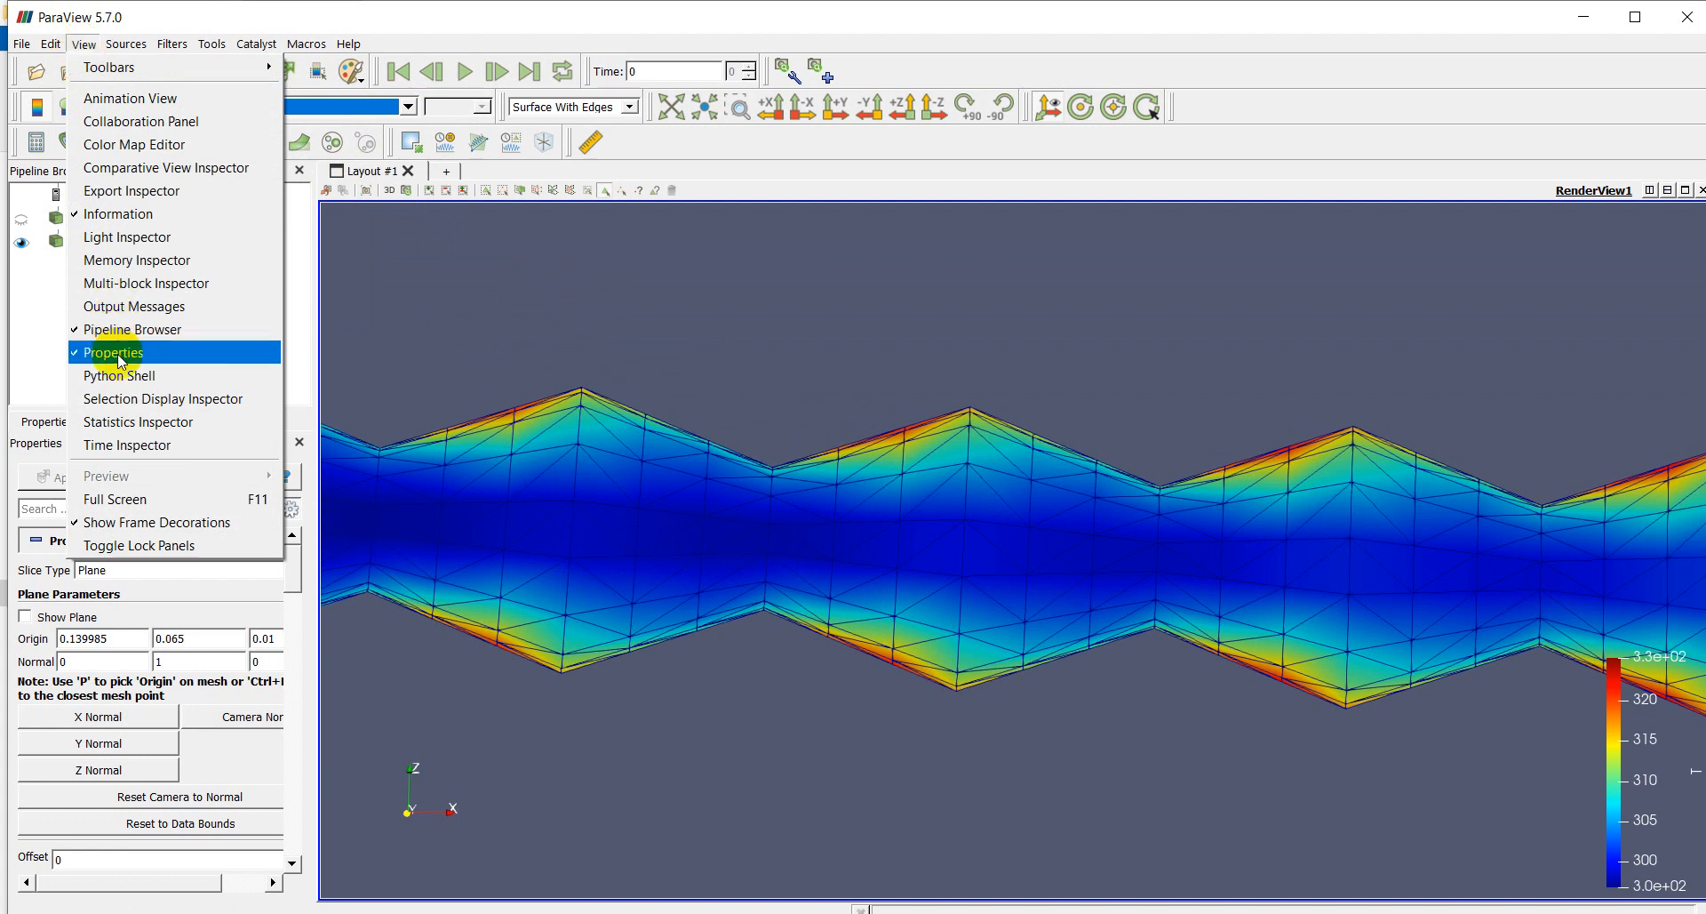
click(133, 400)
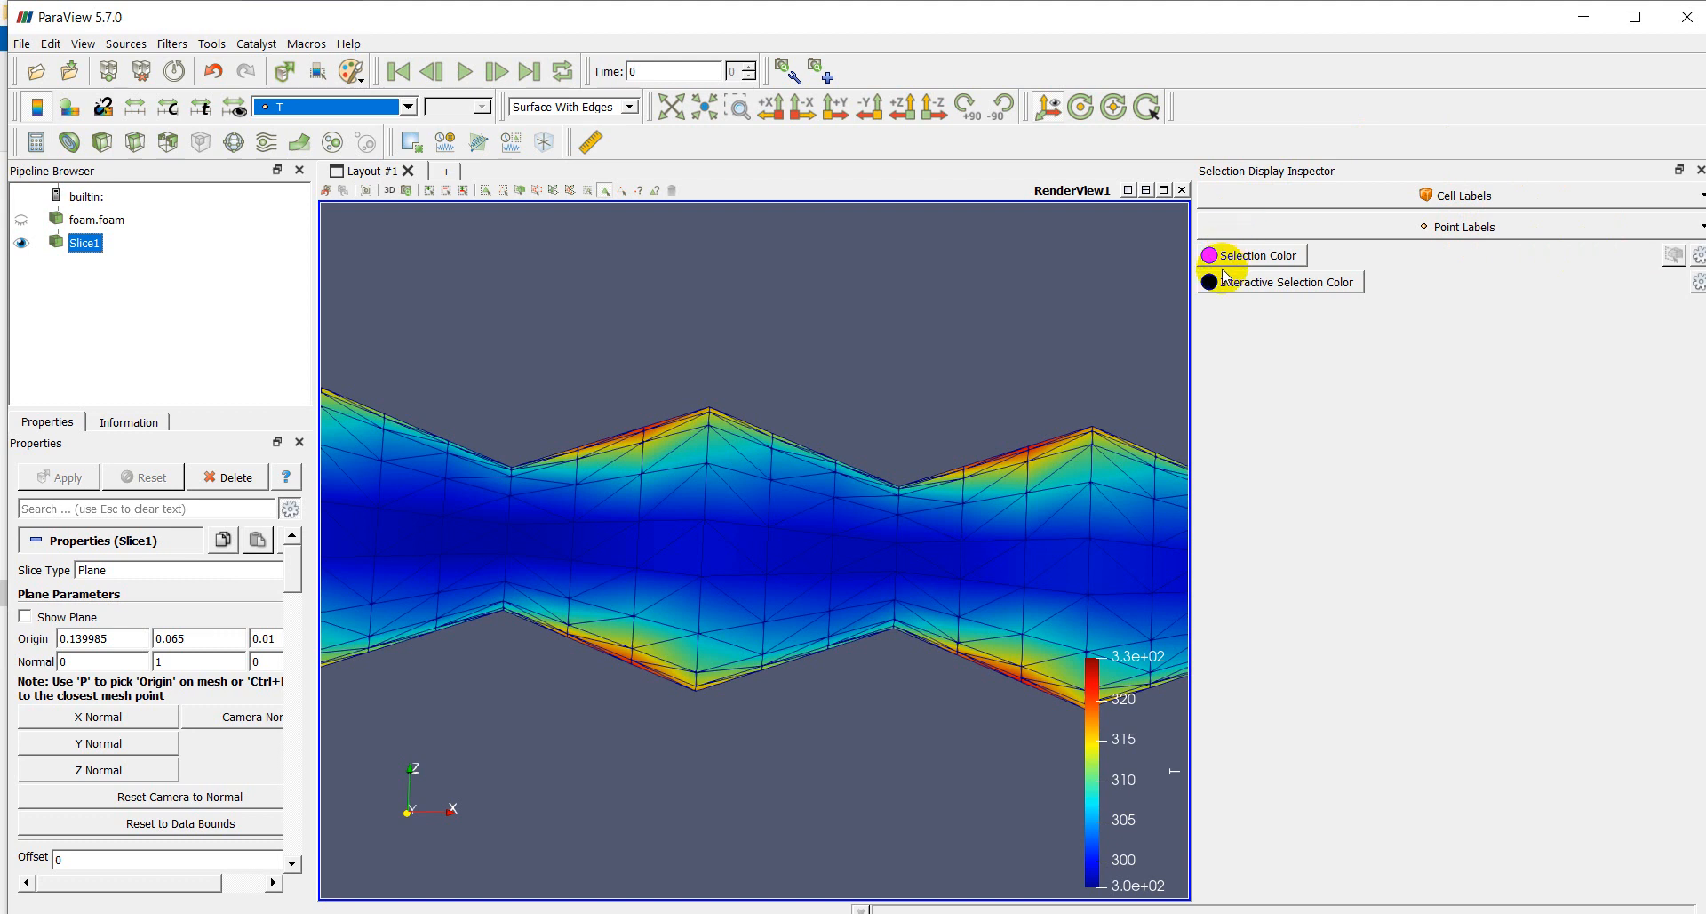
click(1703, 258)
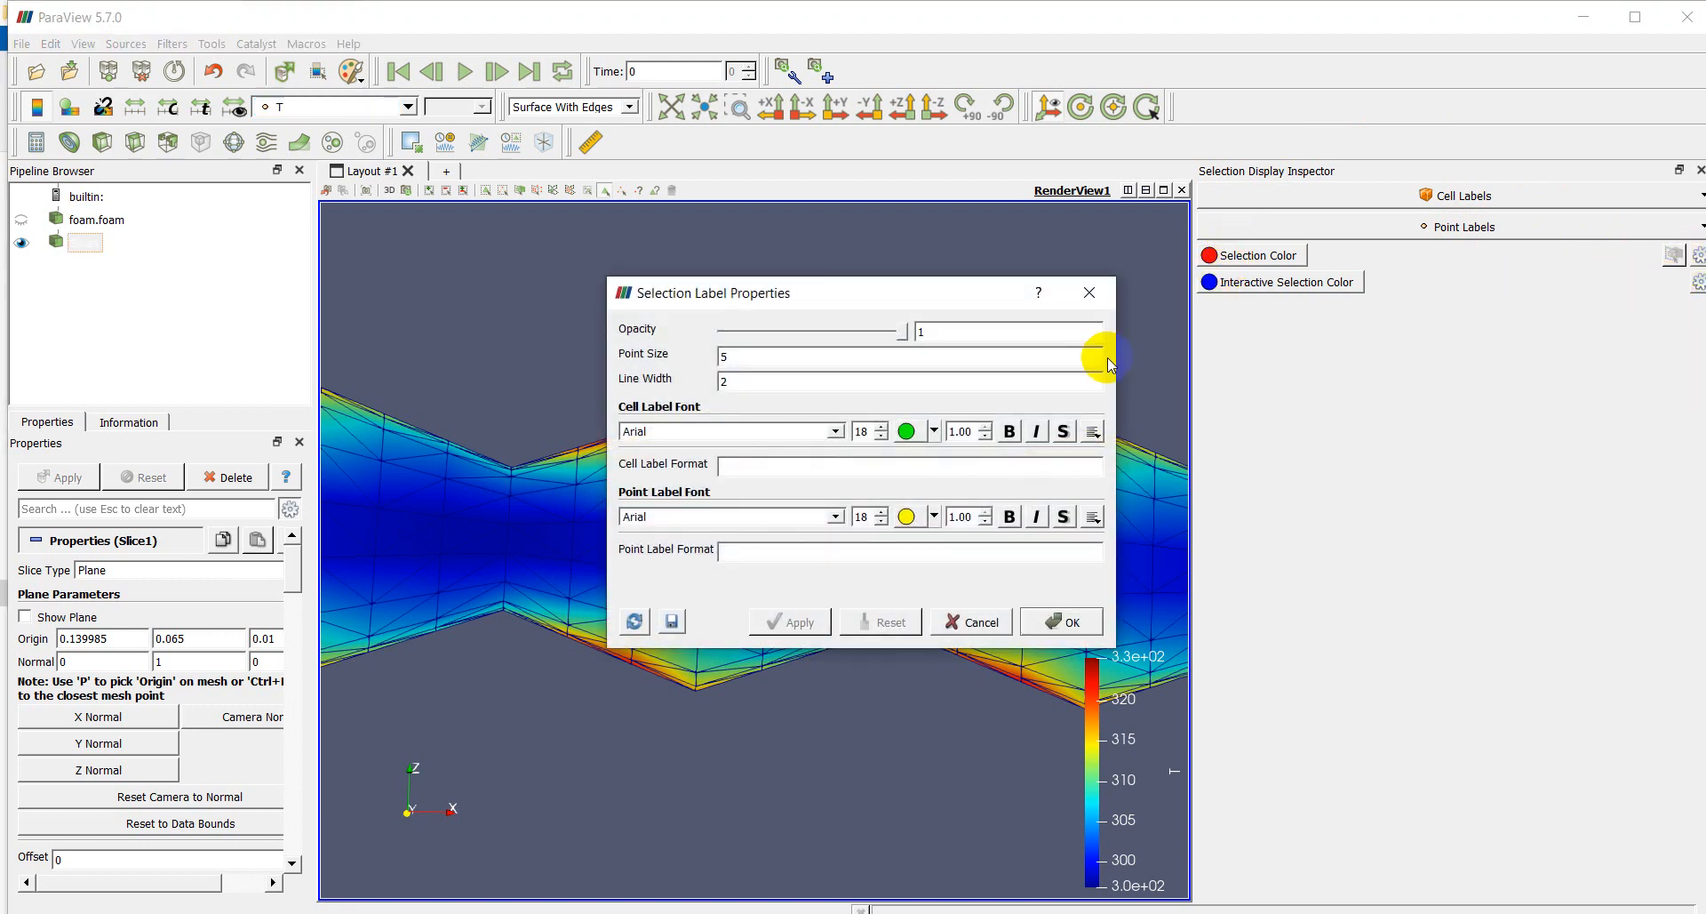
click(933, 431)
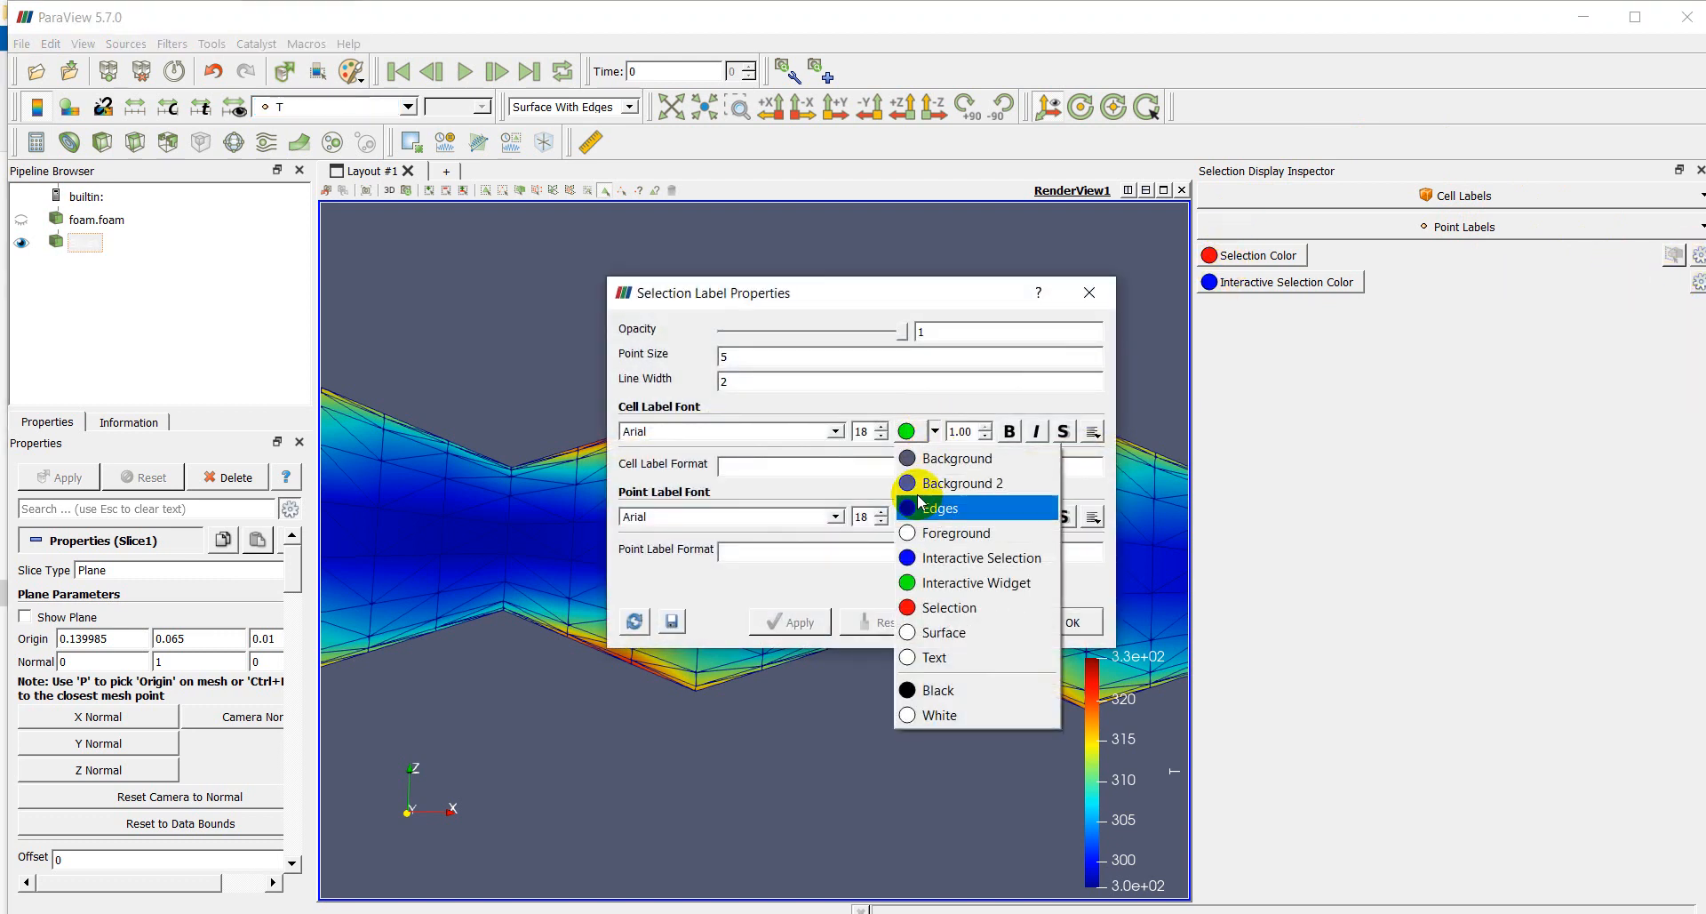
click(949, 692)
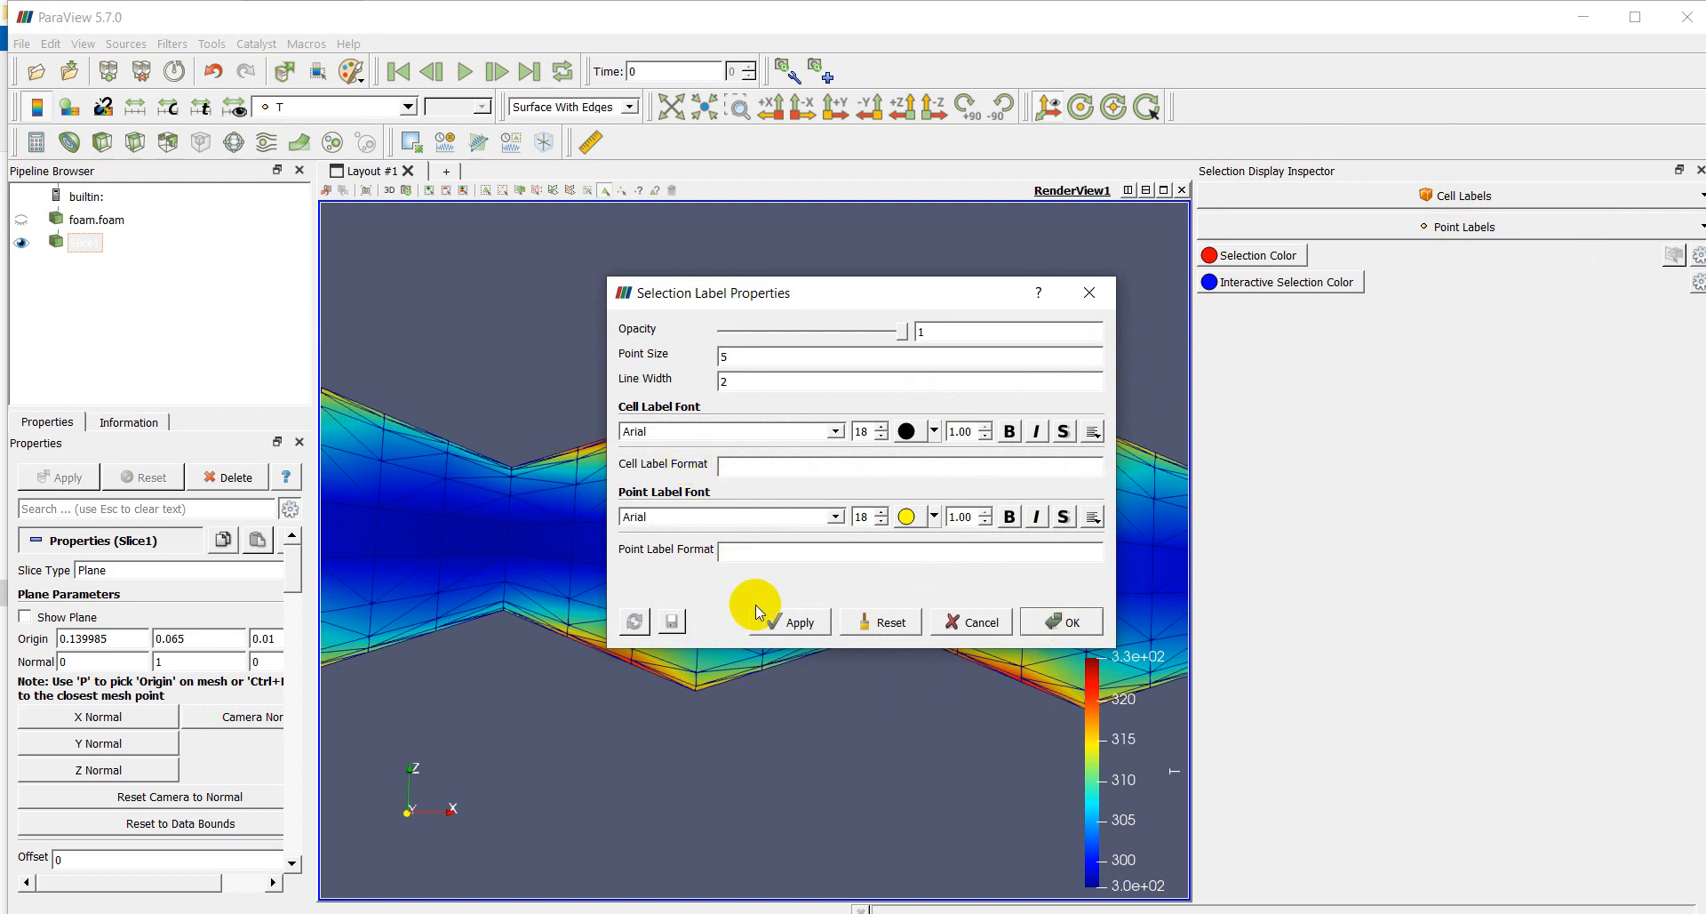
click(804, 626)
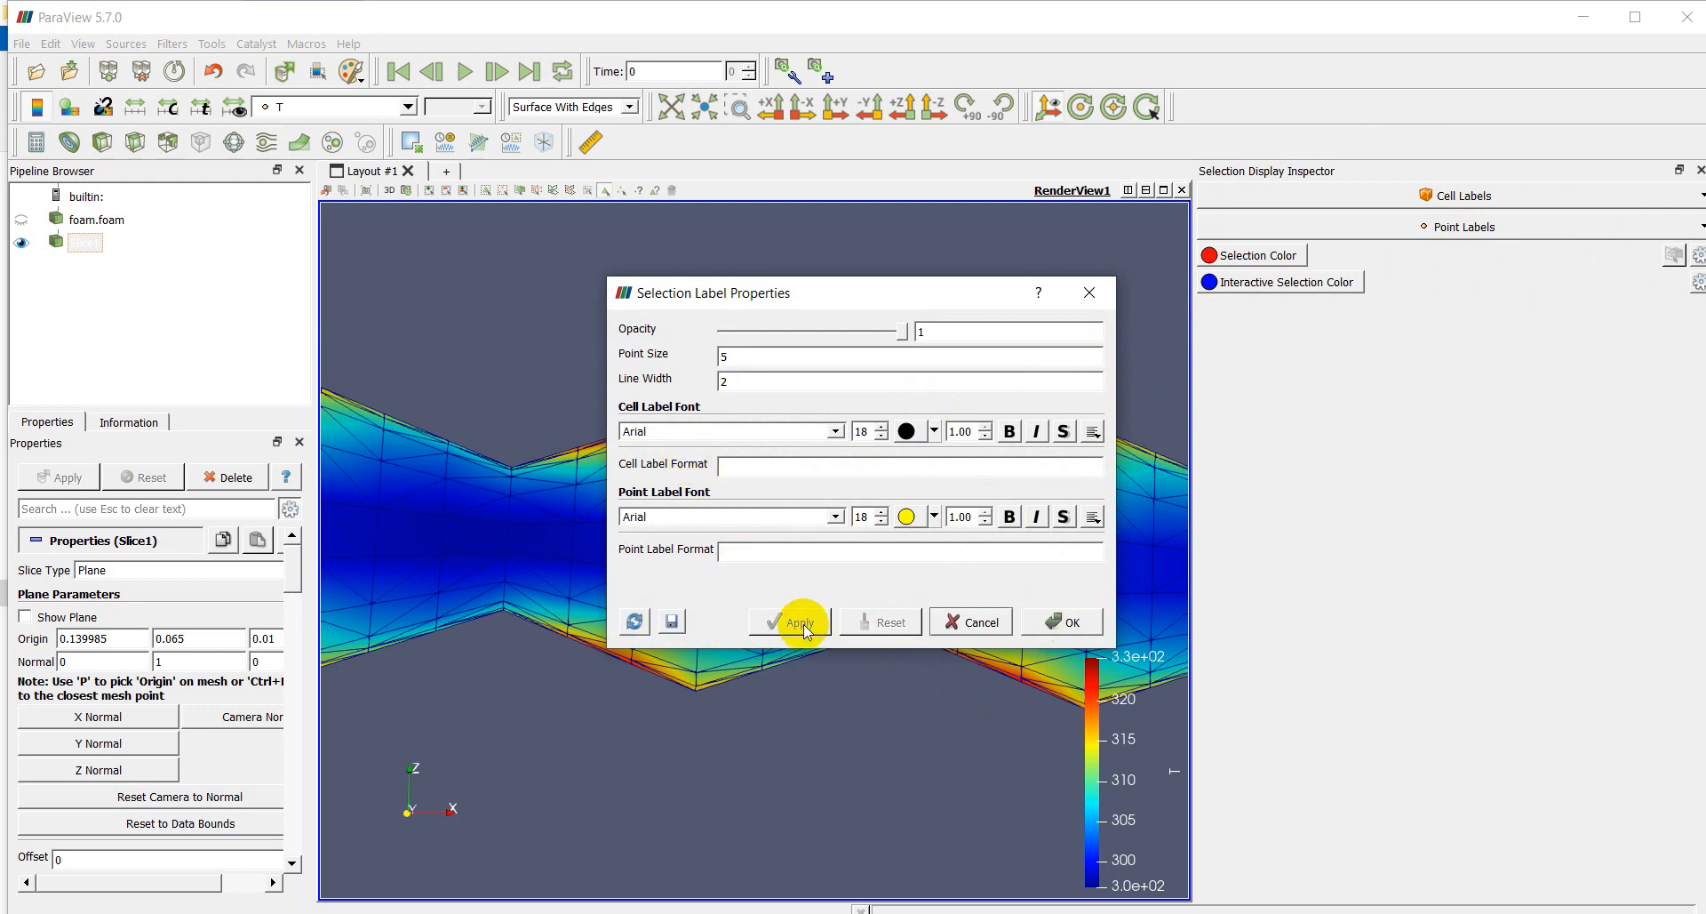
click(1079, 622)
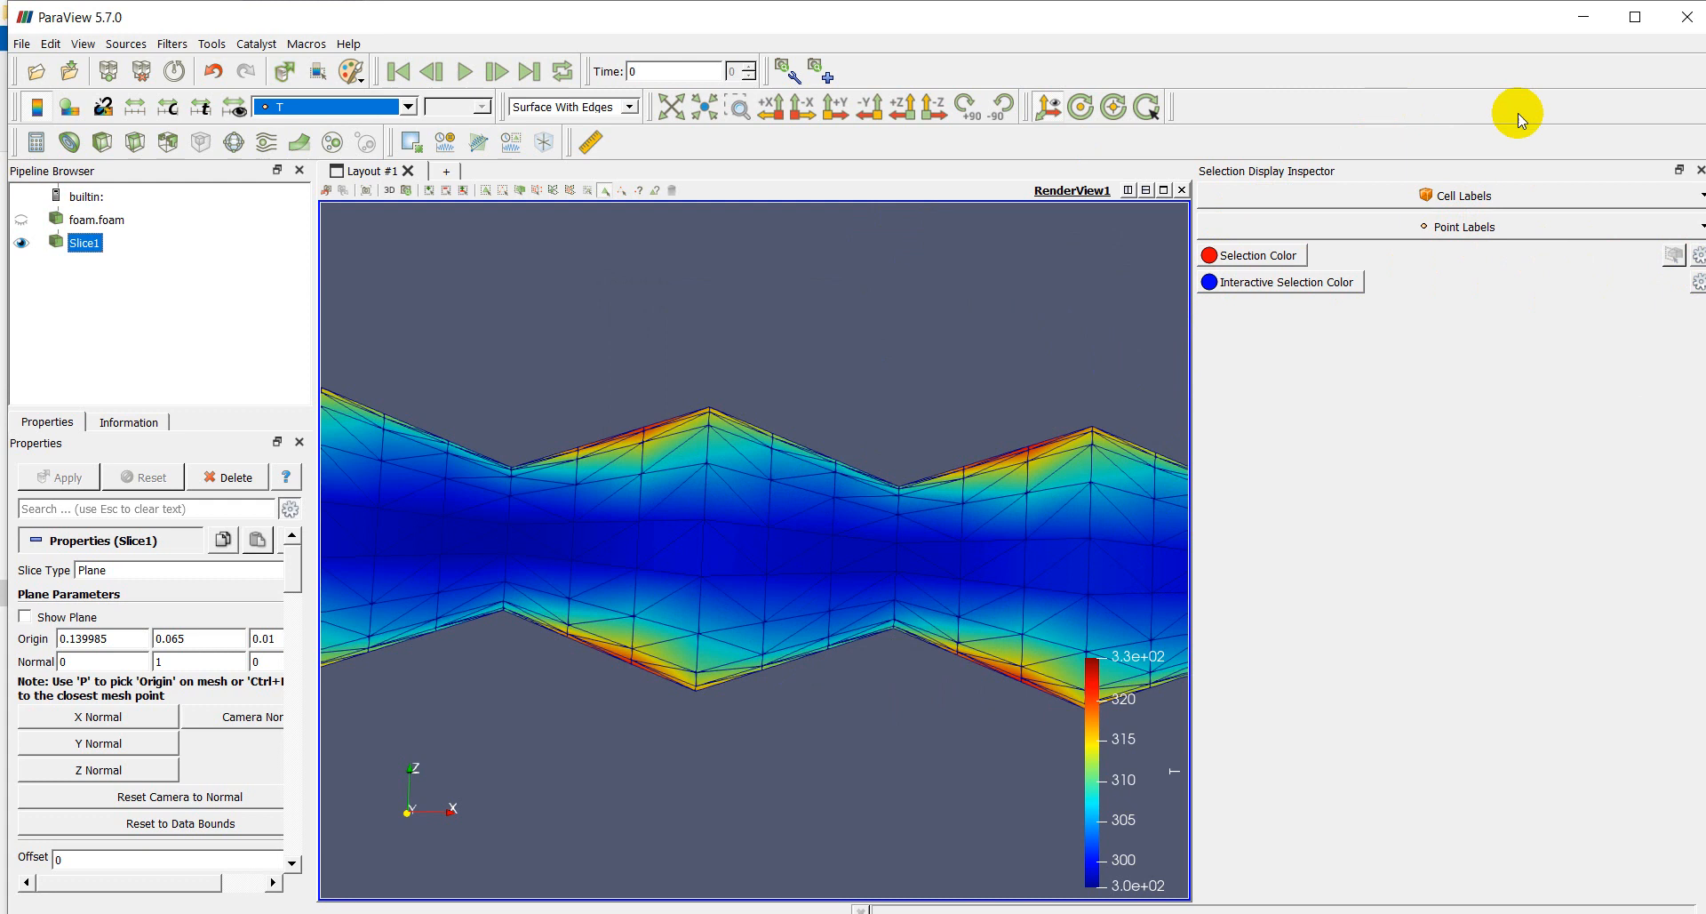
drag(1196, 505, 1499, 504)
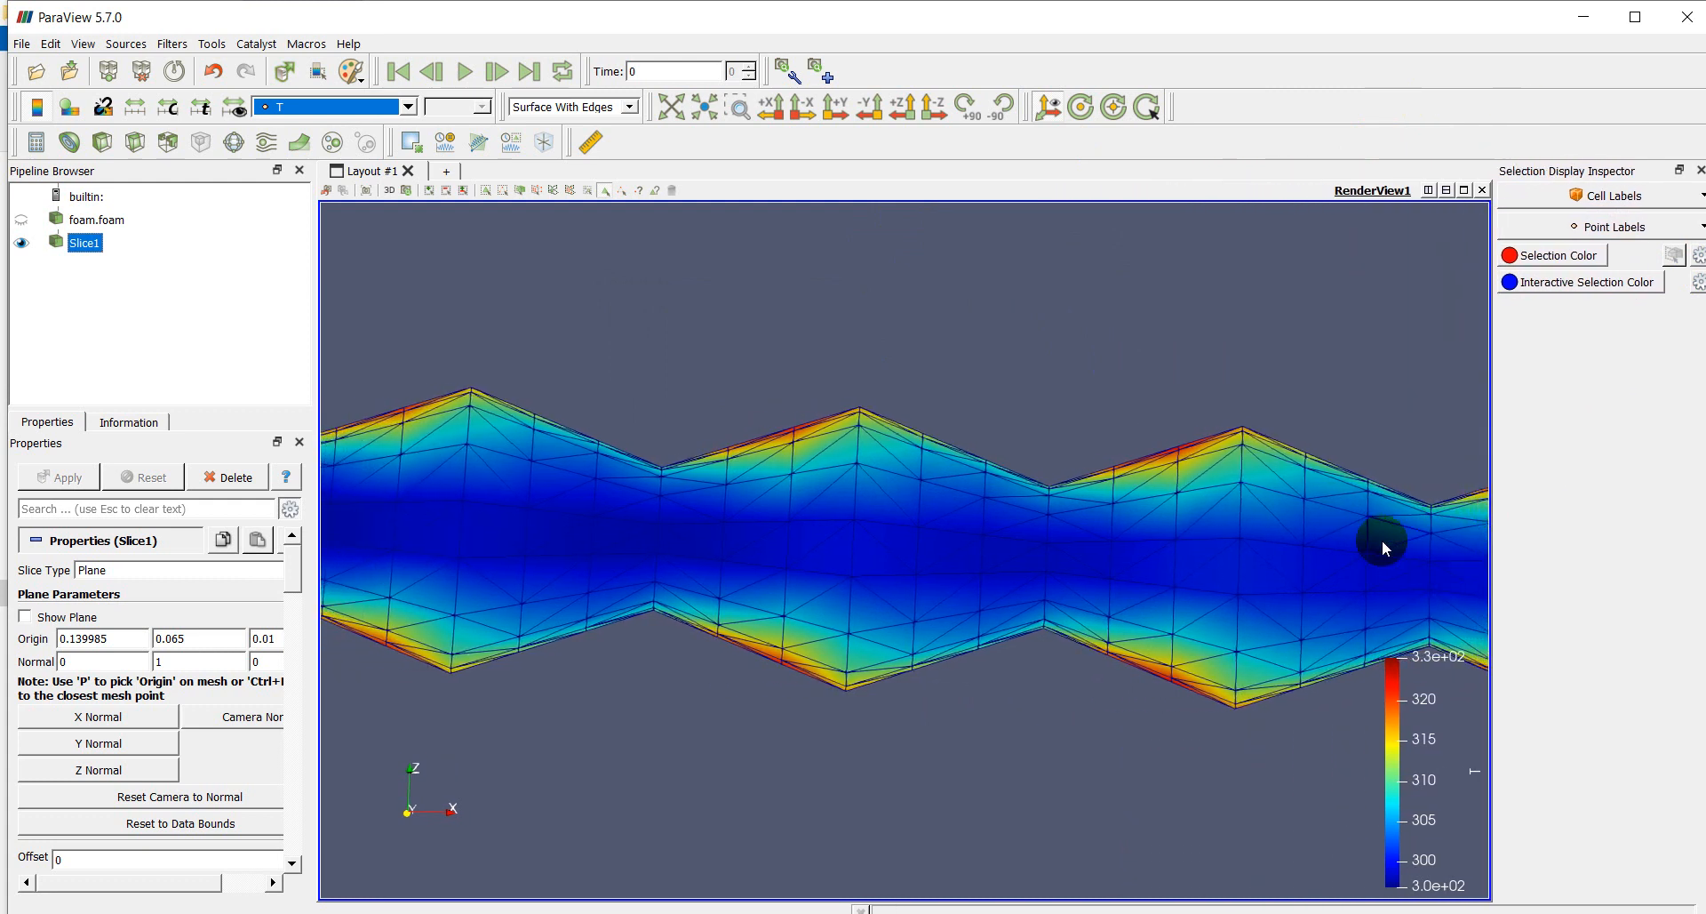
Interactively select a triangular cell in the upper half of the slice's middle bulge and label selected cells with their ID
click(607, 191)
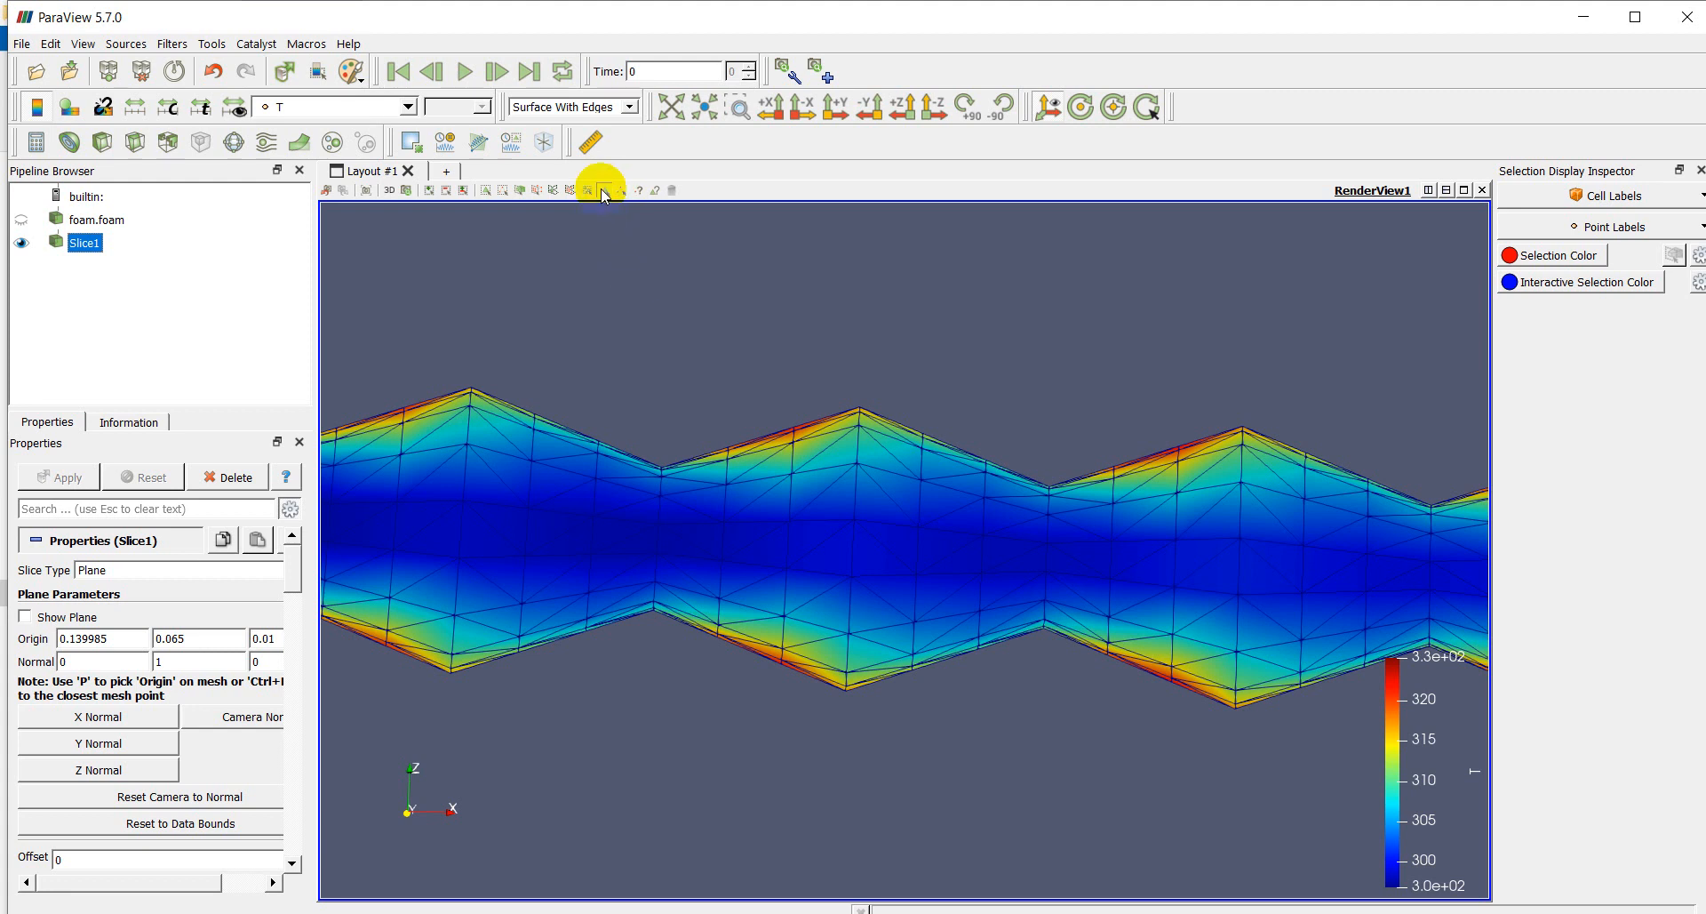
scroll(728, 381, up, 1)
scroll(728, 381, up, 1)
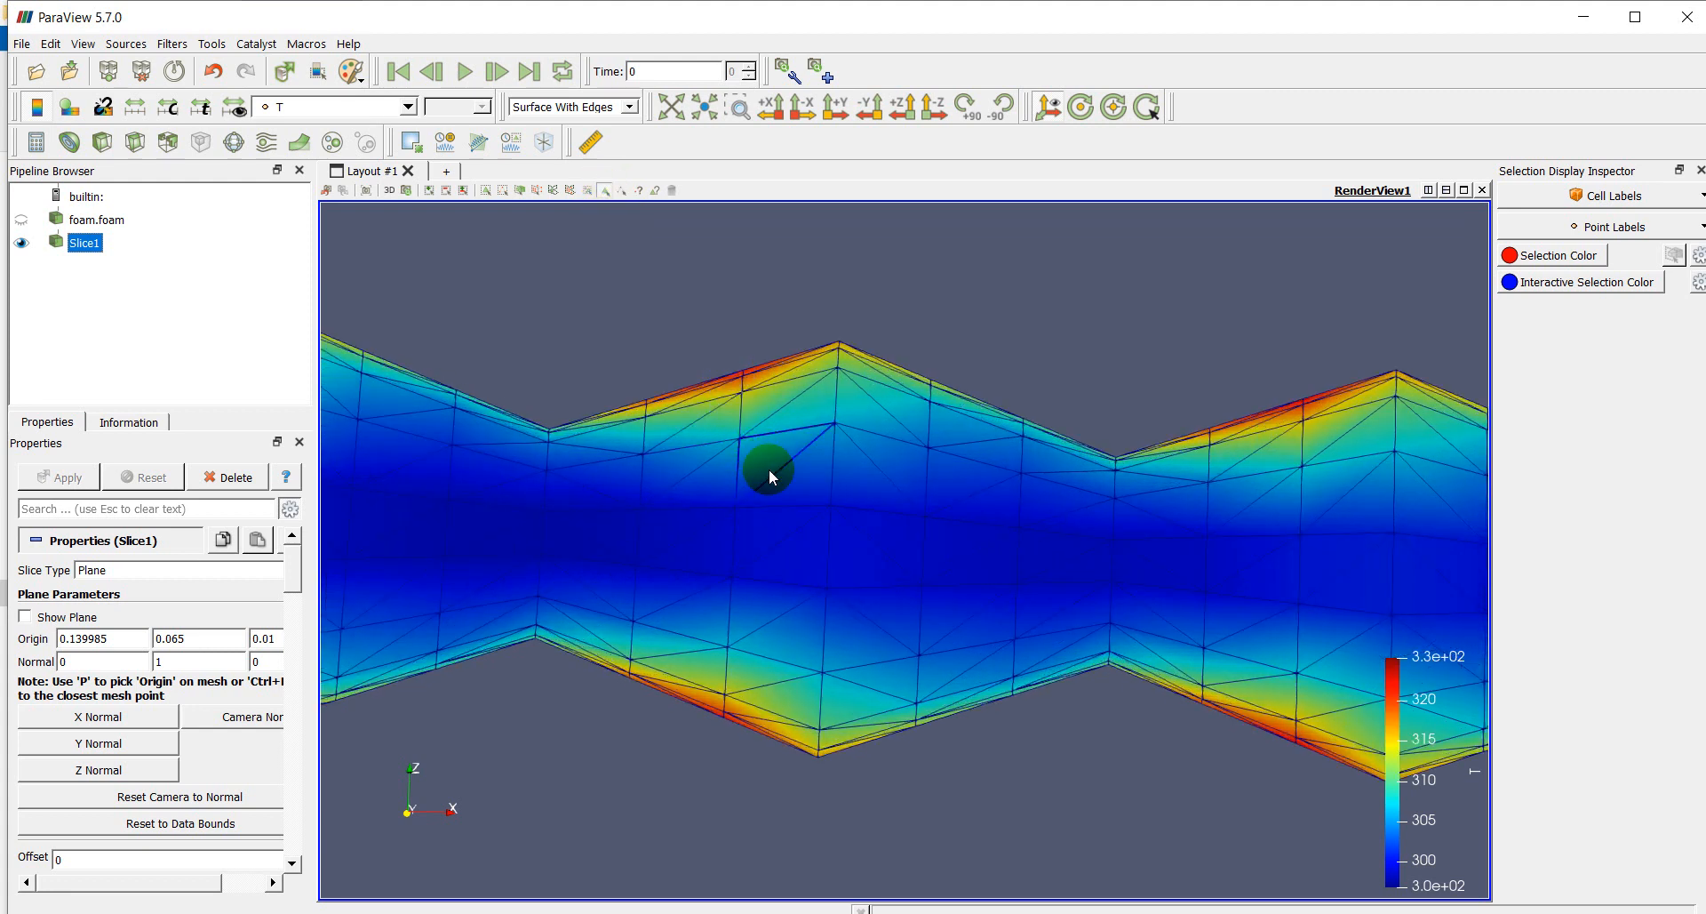
click(793, 423)
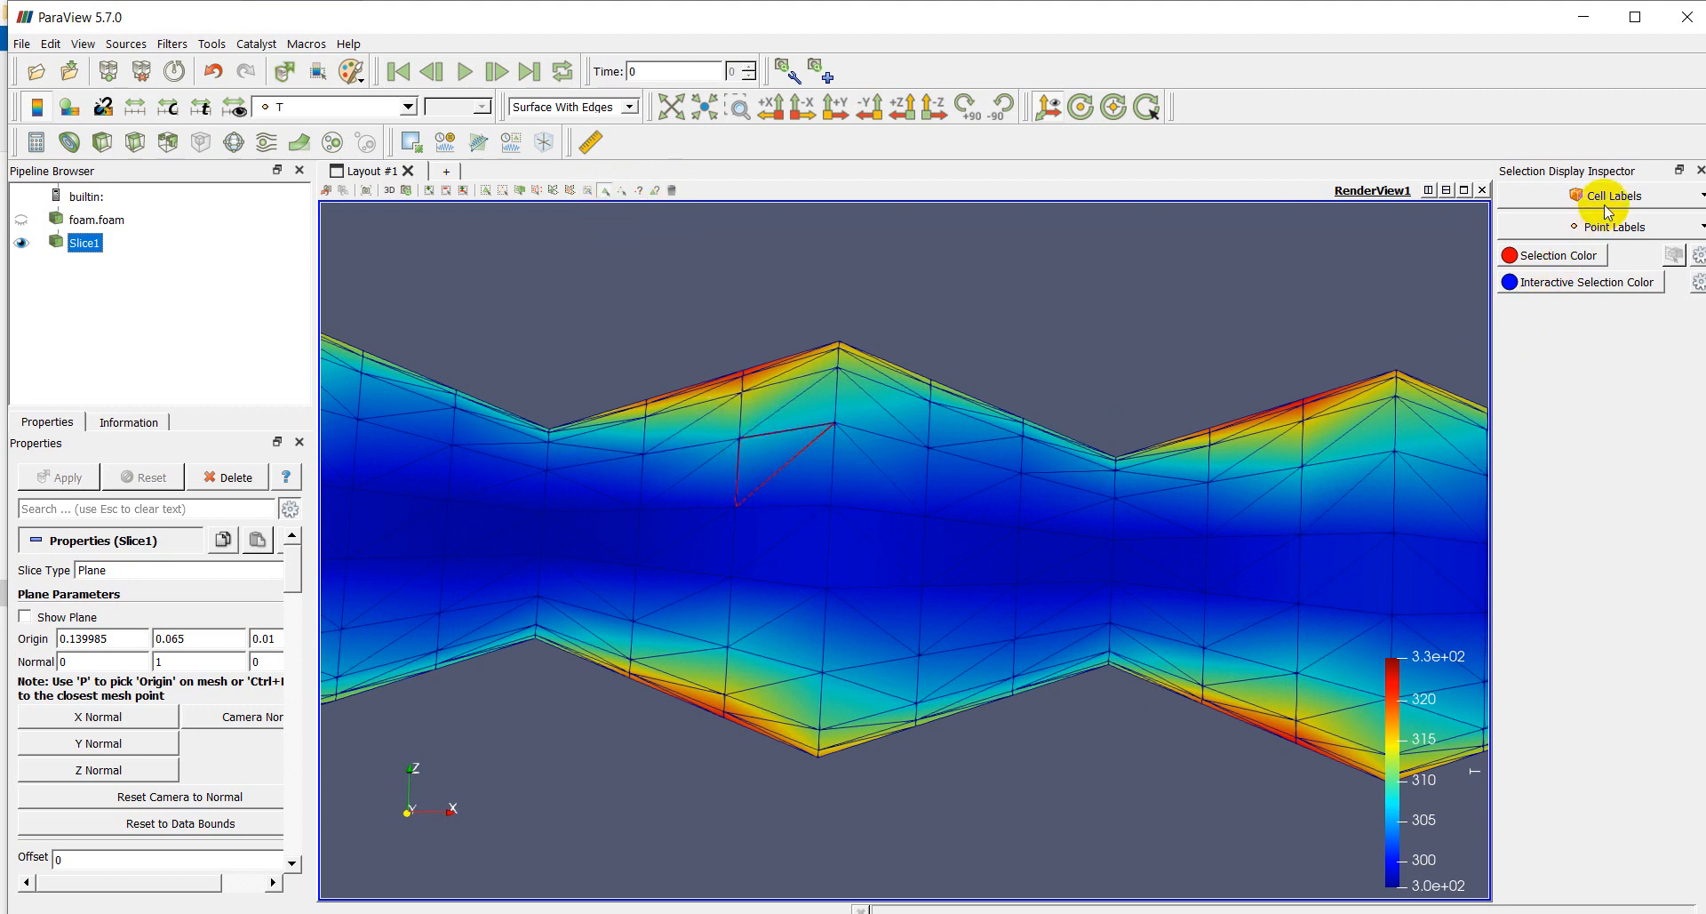
click(1547, 194)
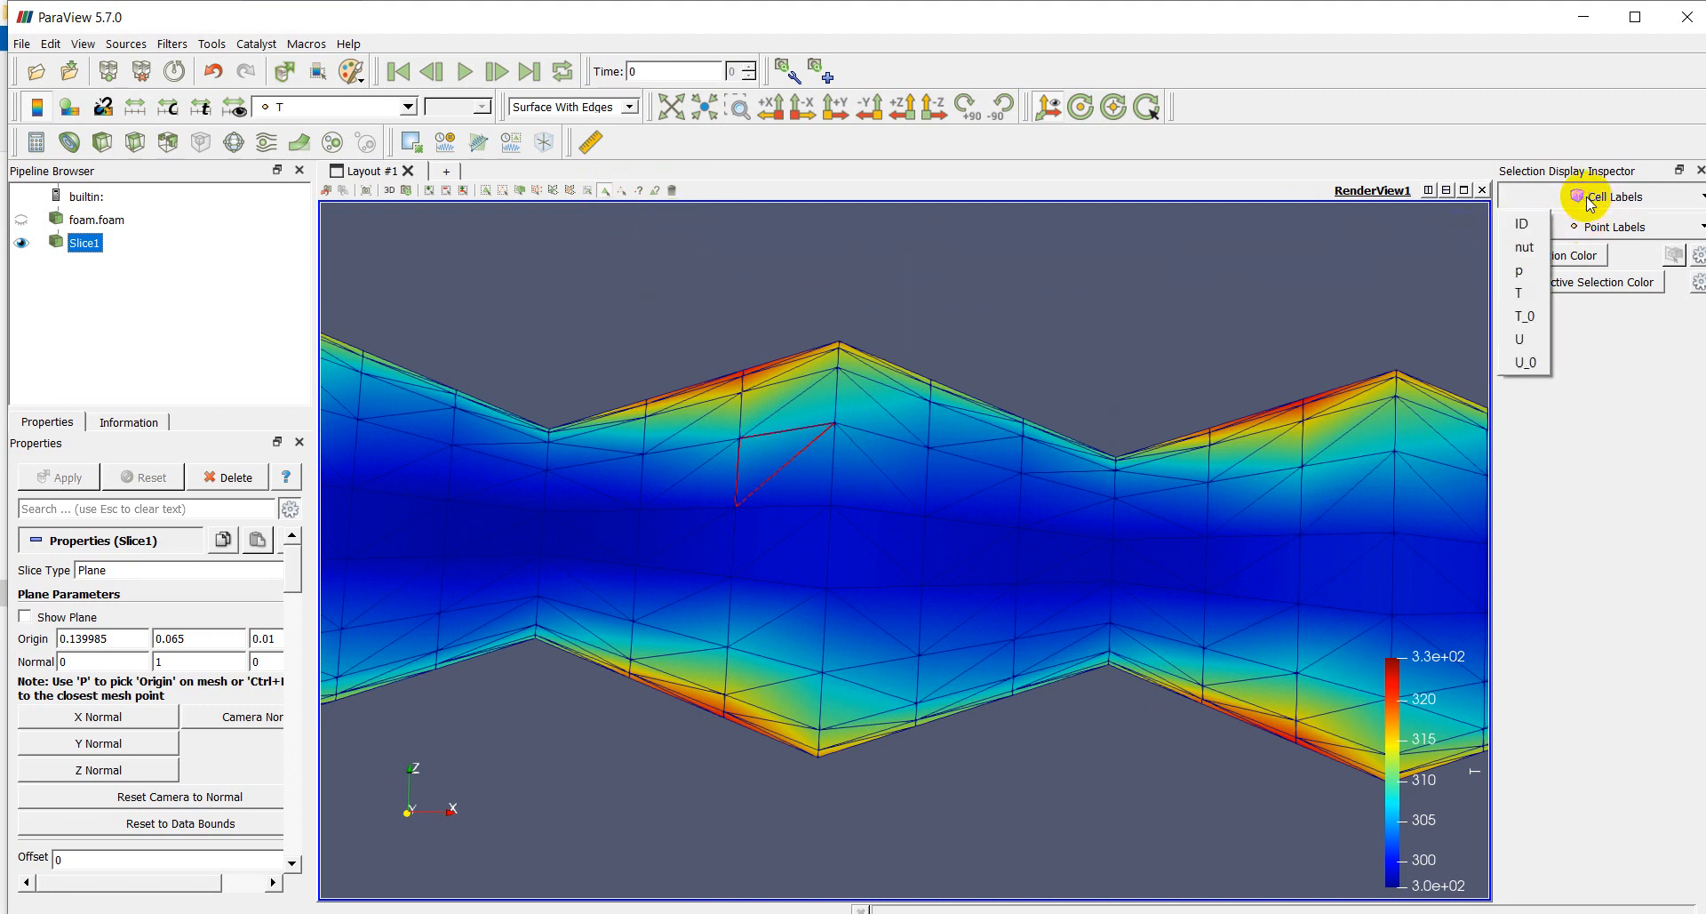
click(1533, 222)
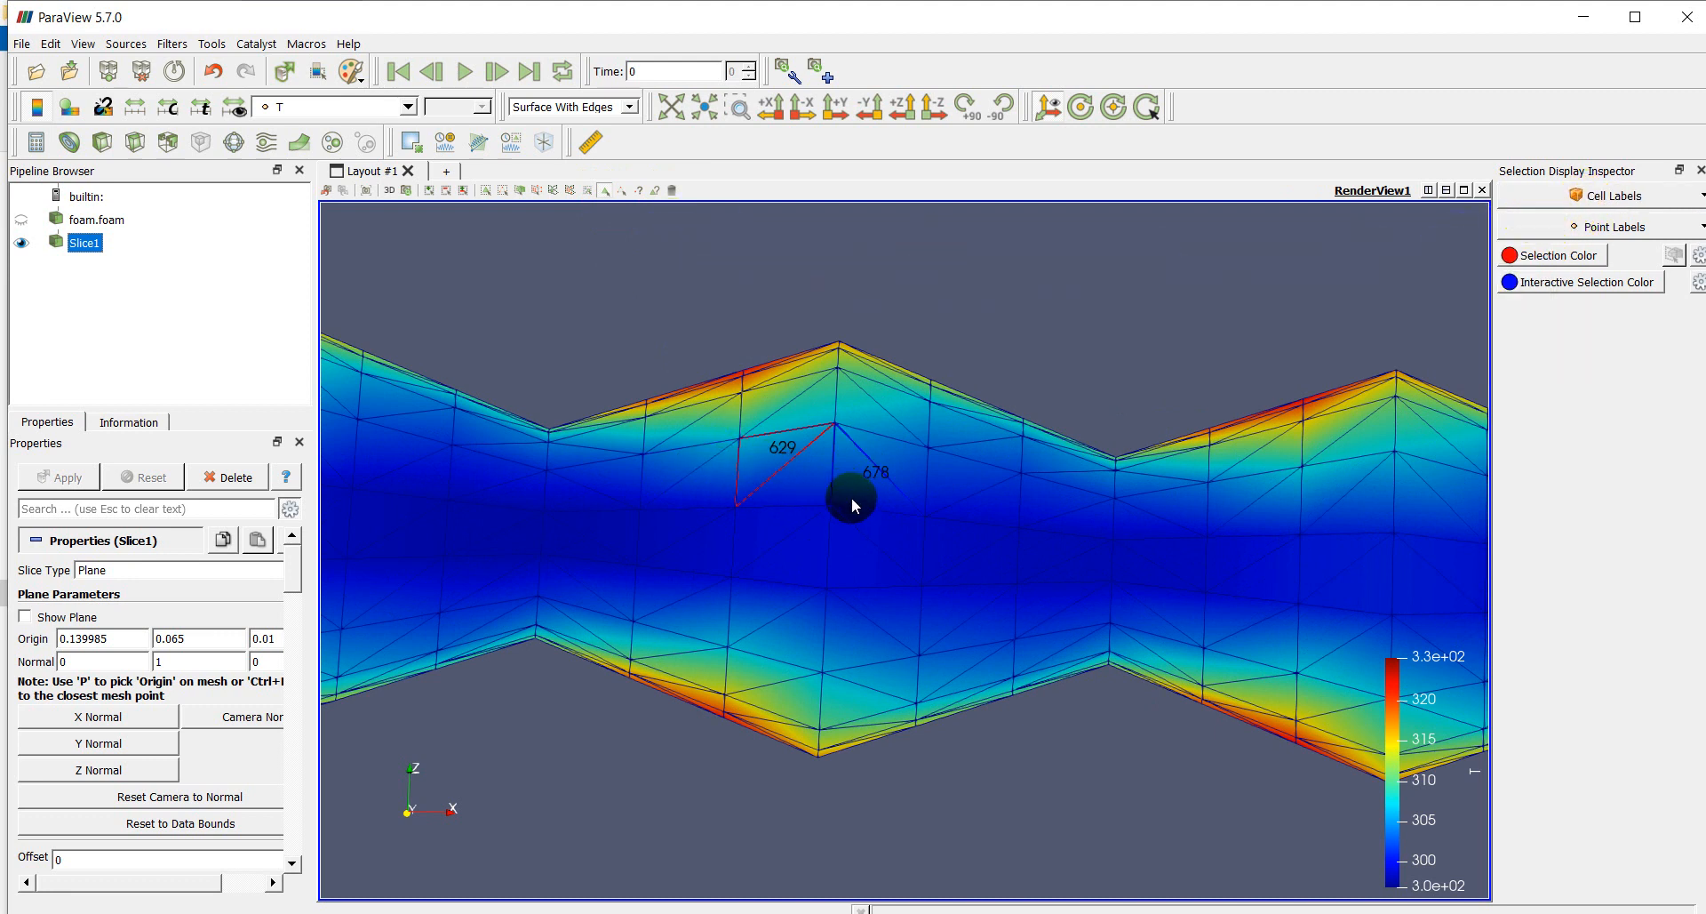
Add the neighbouring cells in the upper half of the bulge, up to the hot wall, to the interactive cell selection
scroll(851, 498, up, 5)
click(736, 422)
click(843, 434)
click(894, 397)
click(885, 315)
click(723, 295)
click(680, 274)
click(718, 238)
click(678, 229)
click(487, 328)
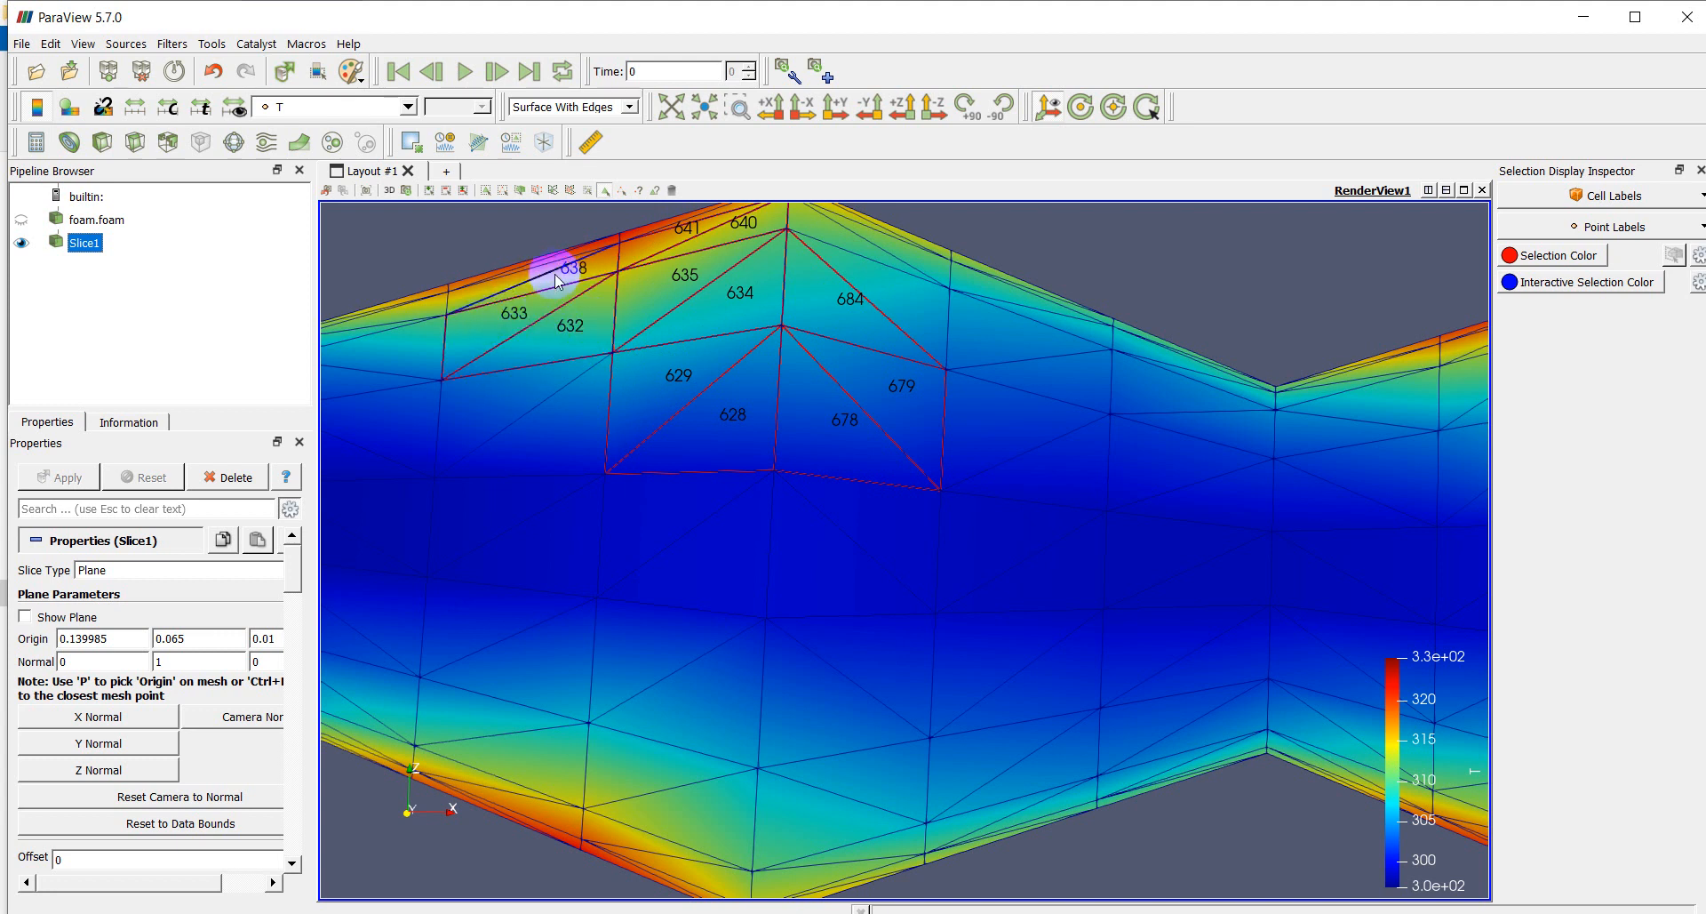
click(519, 282)
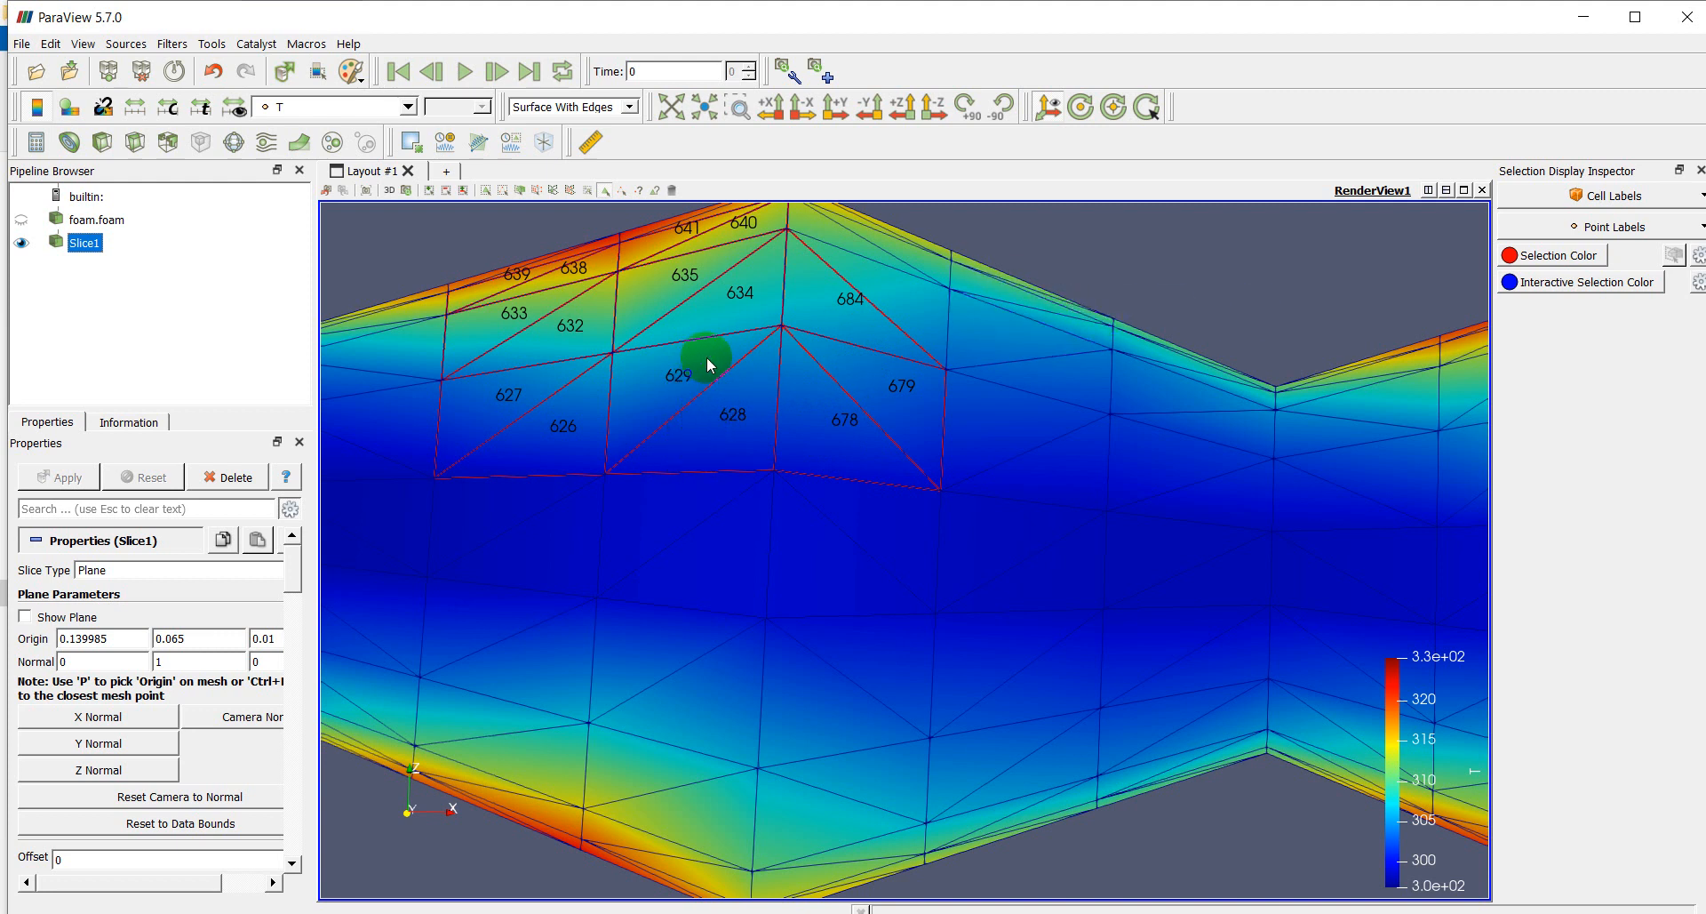
Label the selected cells with field T and extend the selection to a thin hot-wall cell and a cell just below the selected group
click(1627, 197)
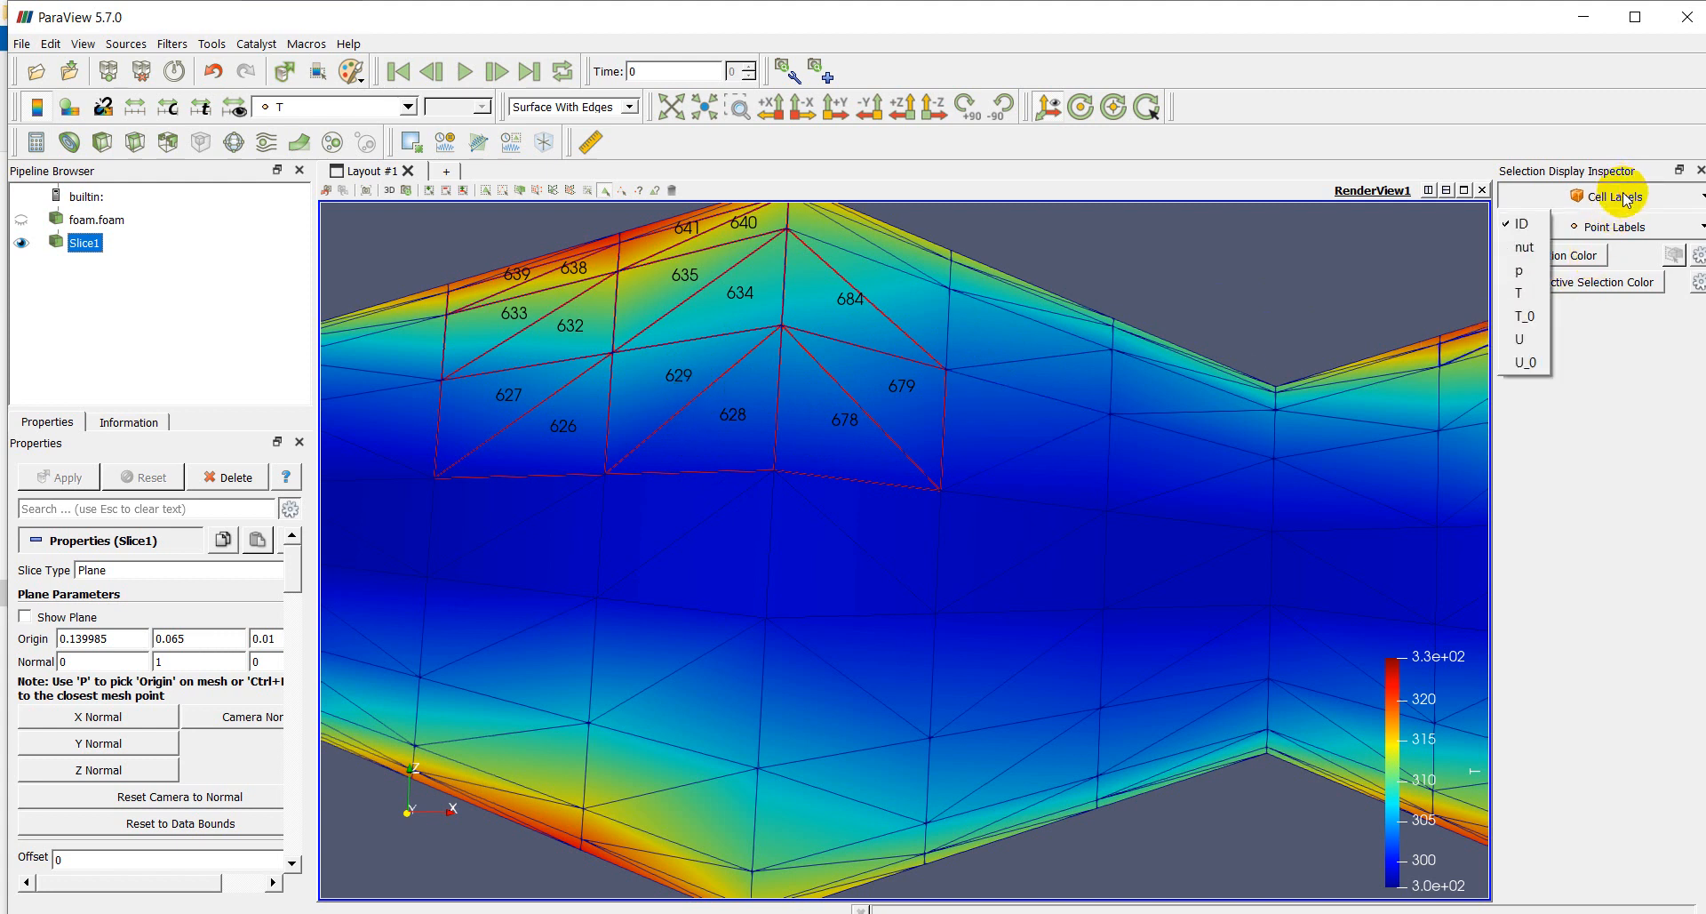
click(1521, 298)
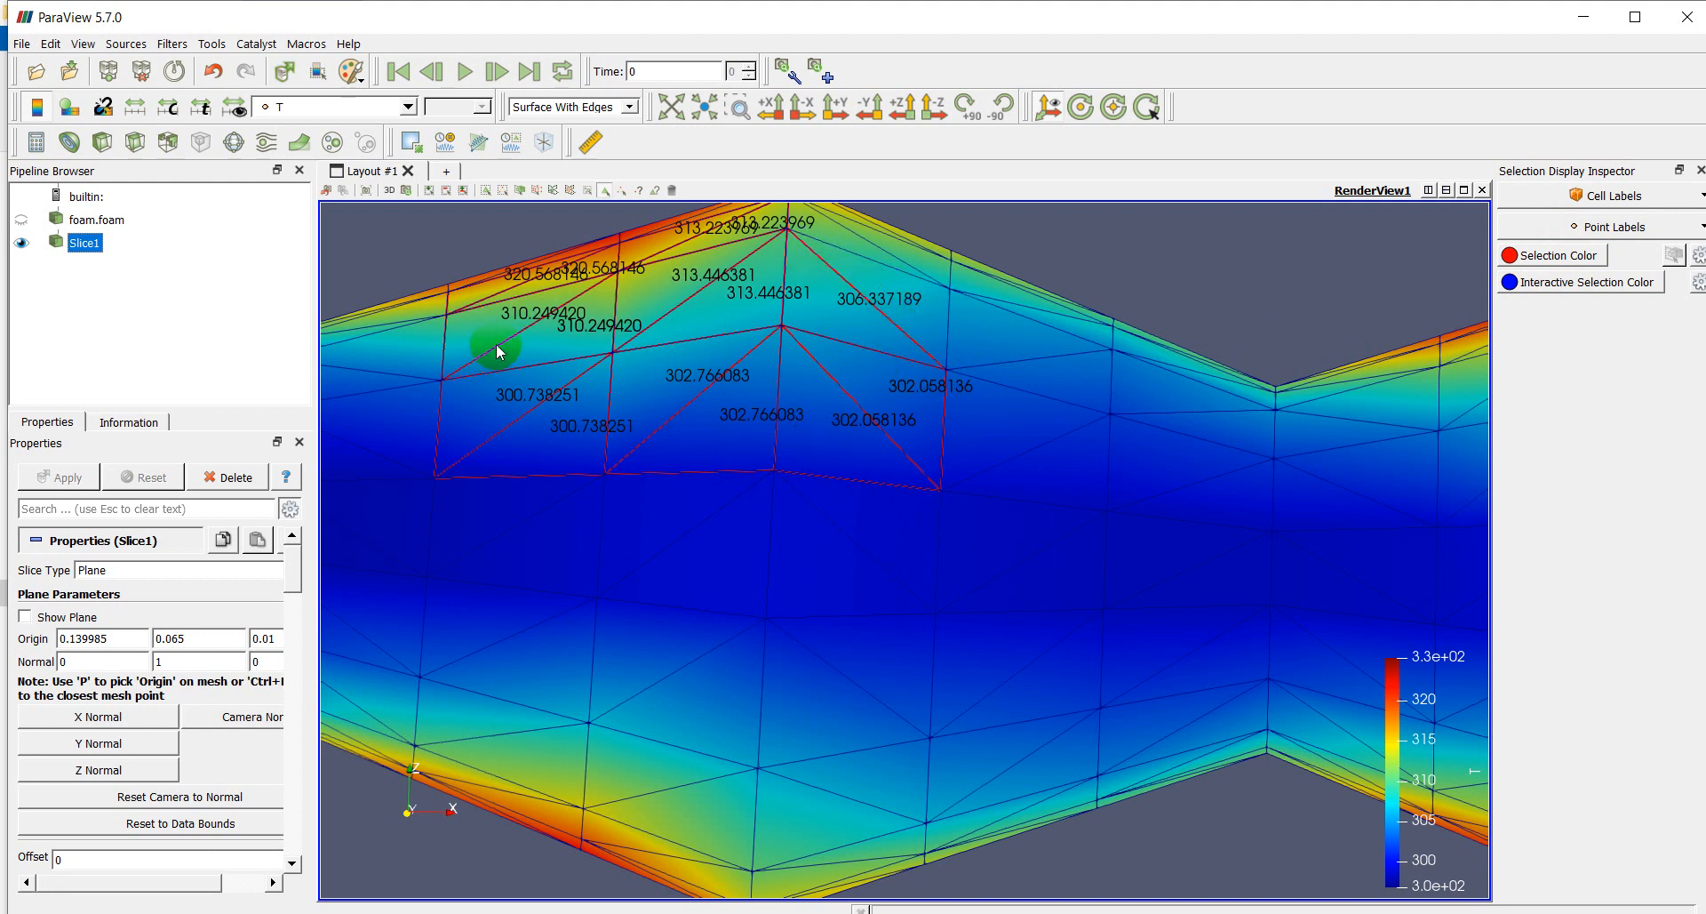
scroll(563, 413, up, 2)
middle_drag(566, 416, 906, 669)
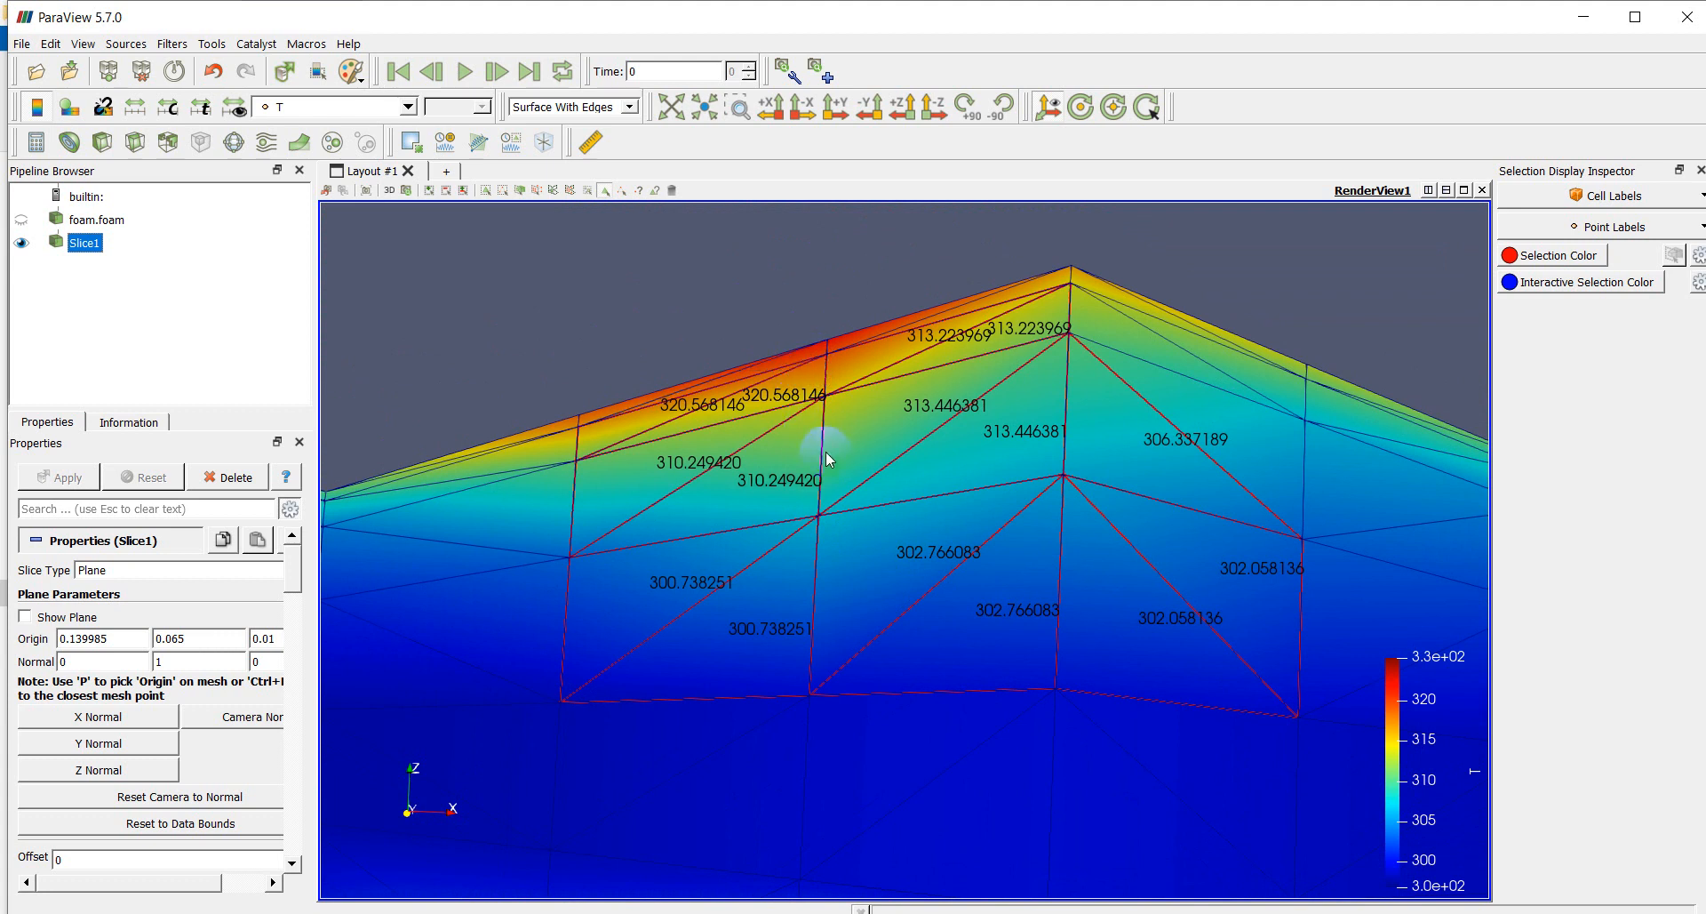
scroll(820, 319, up, 1)
mouse_move(826, 303)
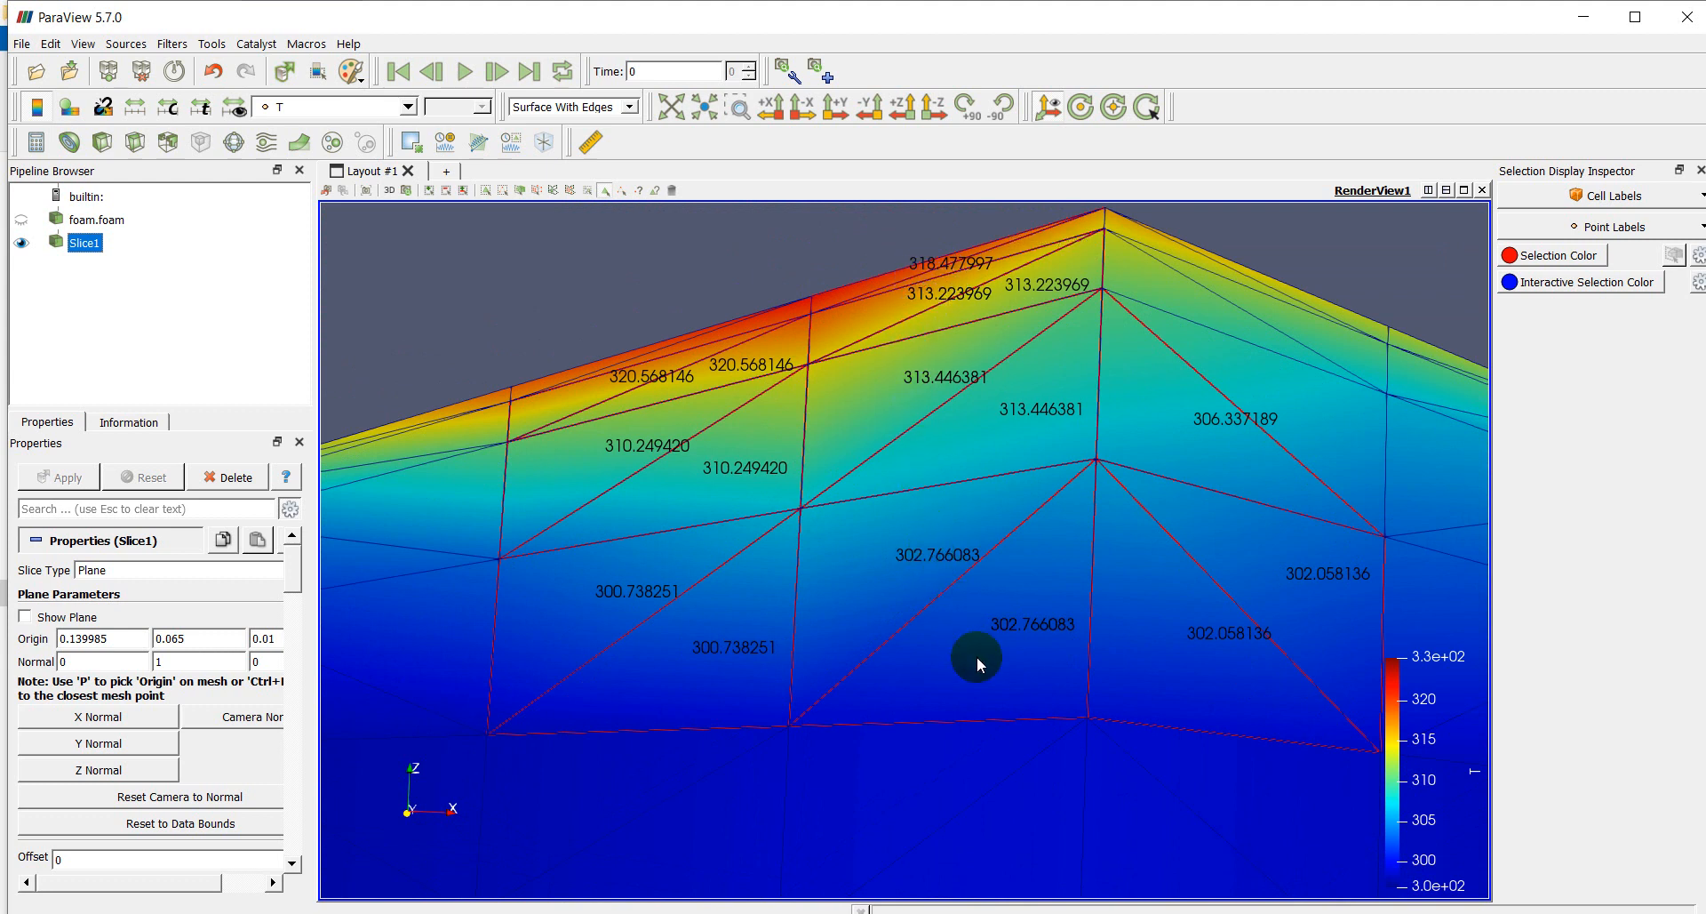
scroll(978, 653, down, 3)
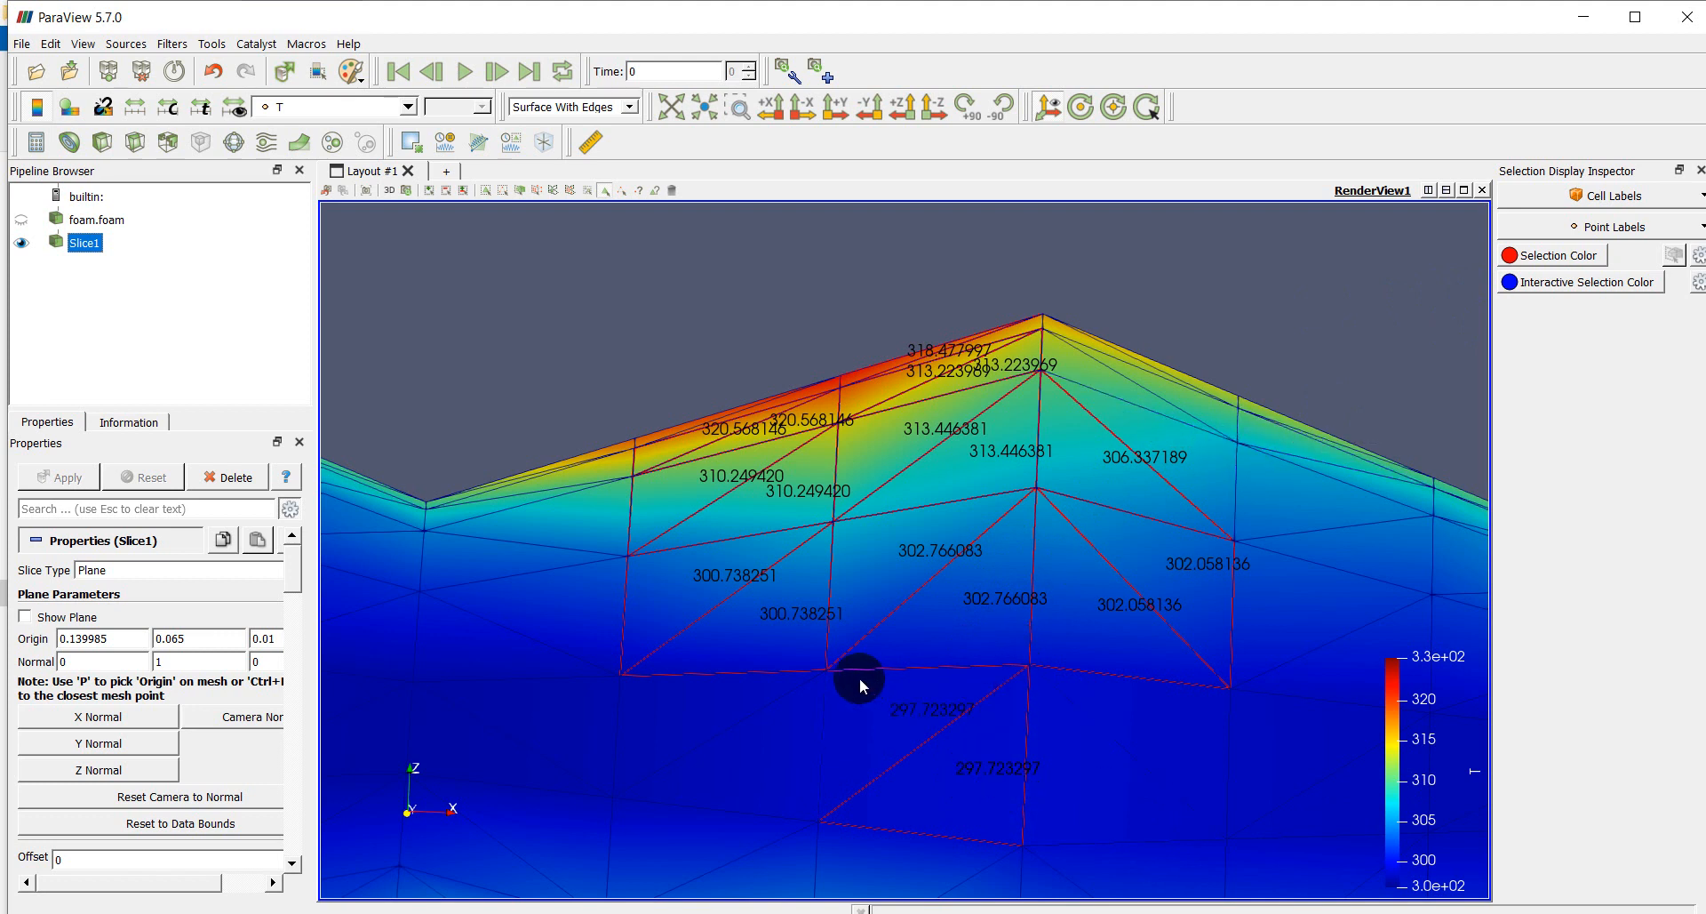
Label the points of the selected cells with pressure p, and replace those labels with temperature T
click(1602, 240)
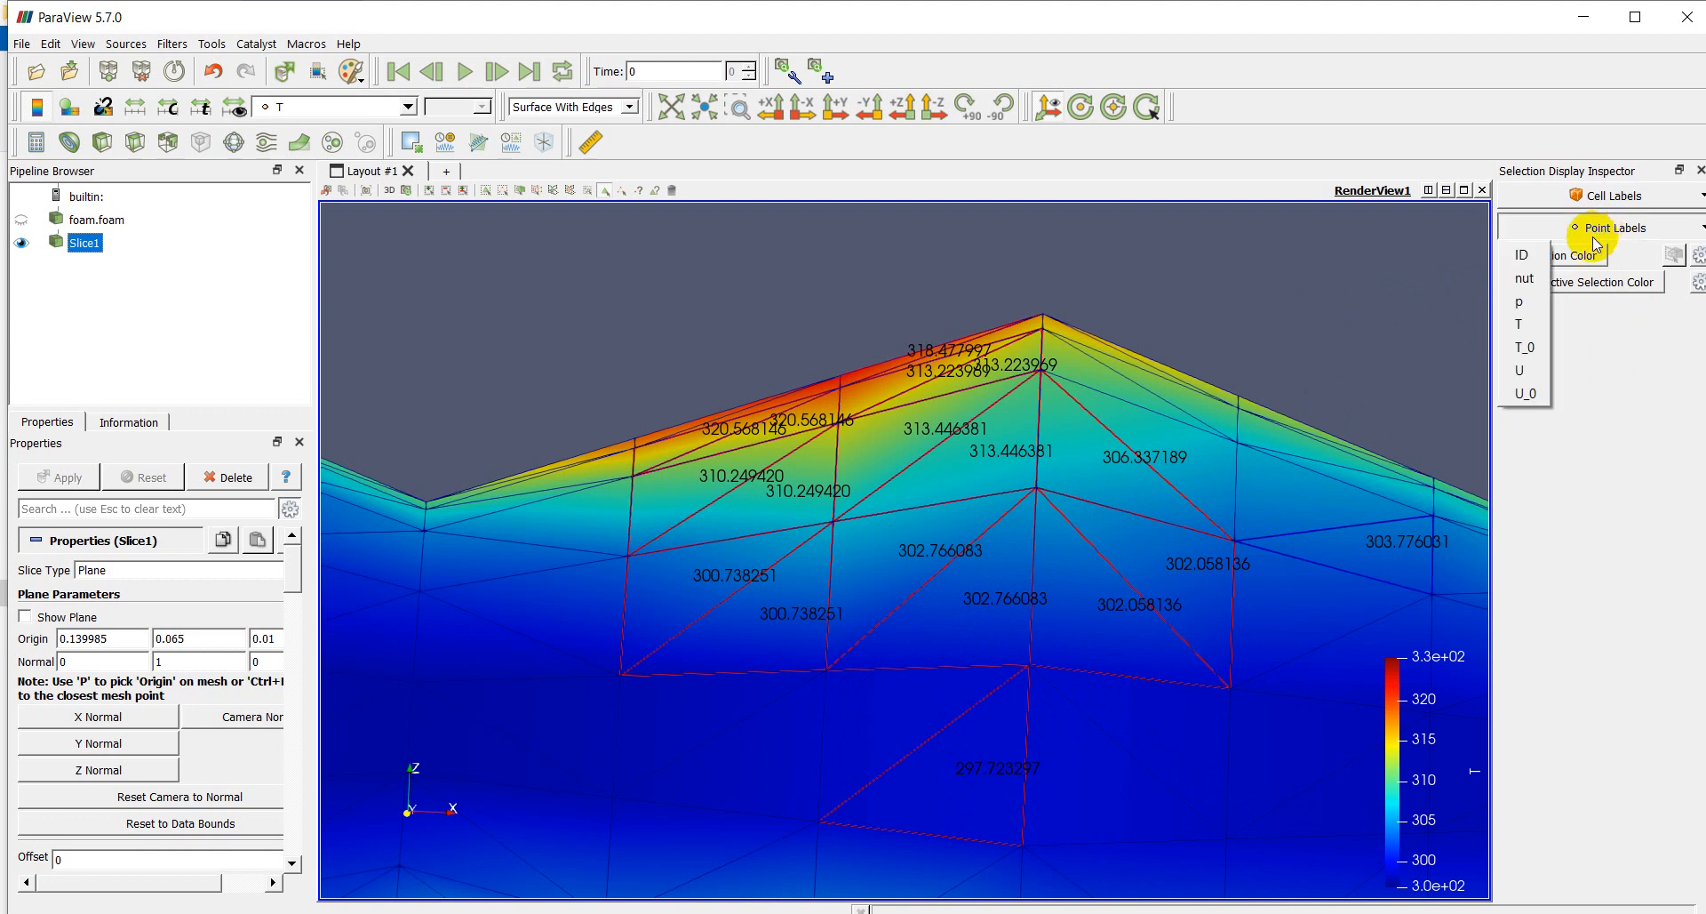
click(1516, 311)
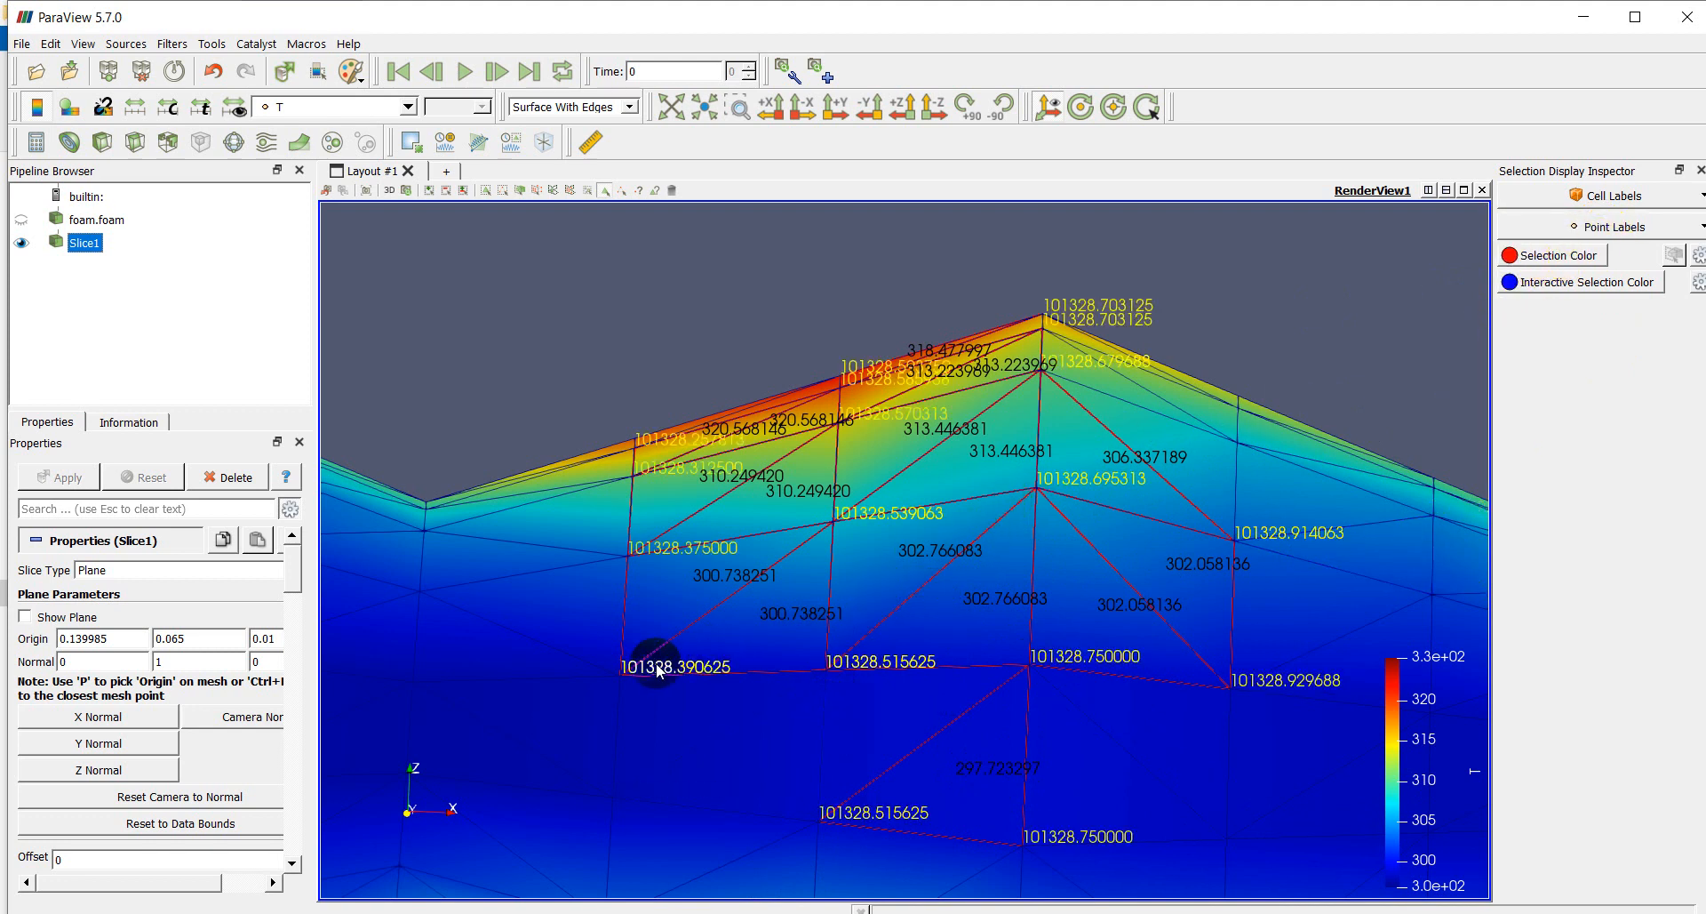
click(1552, 227)
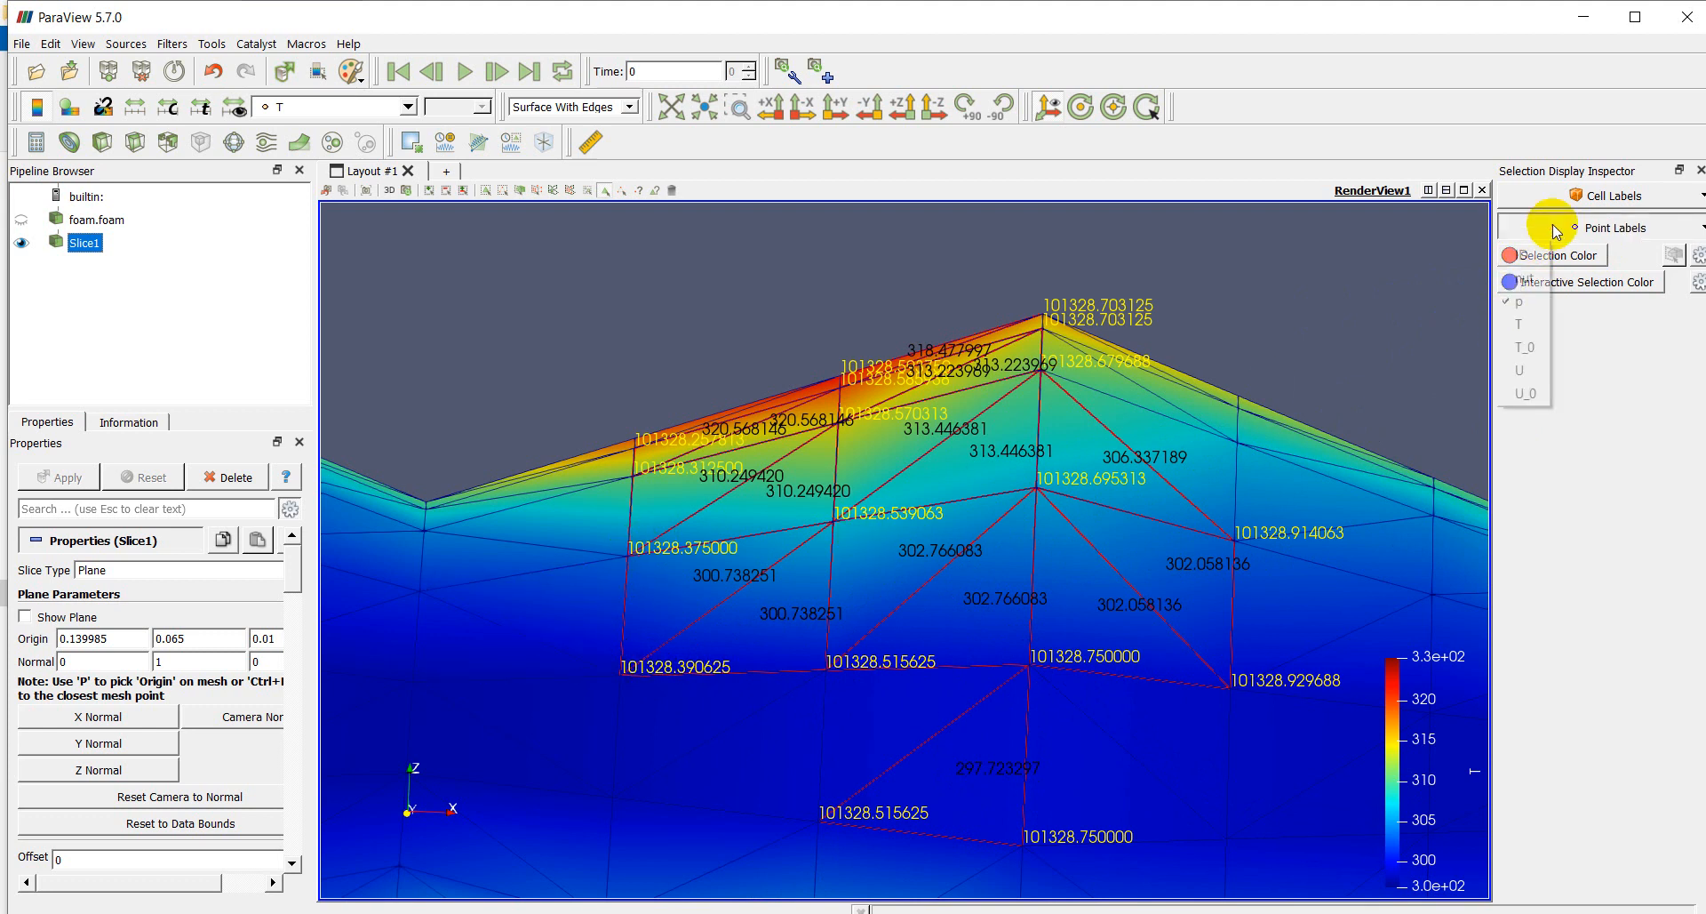
click(1520, 325)
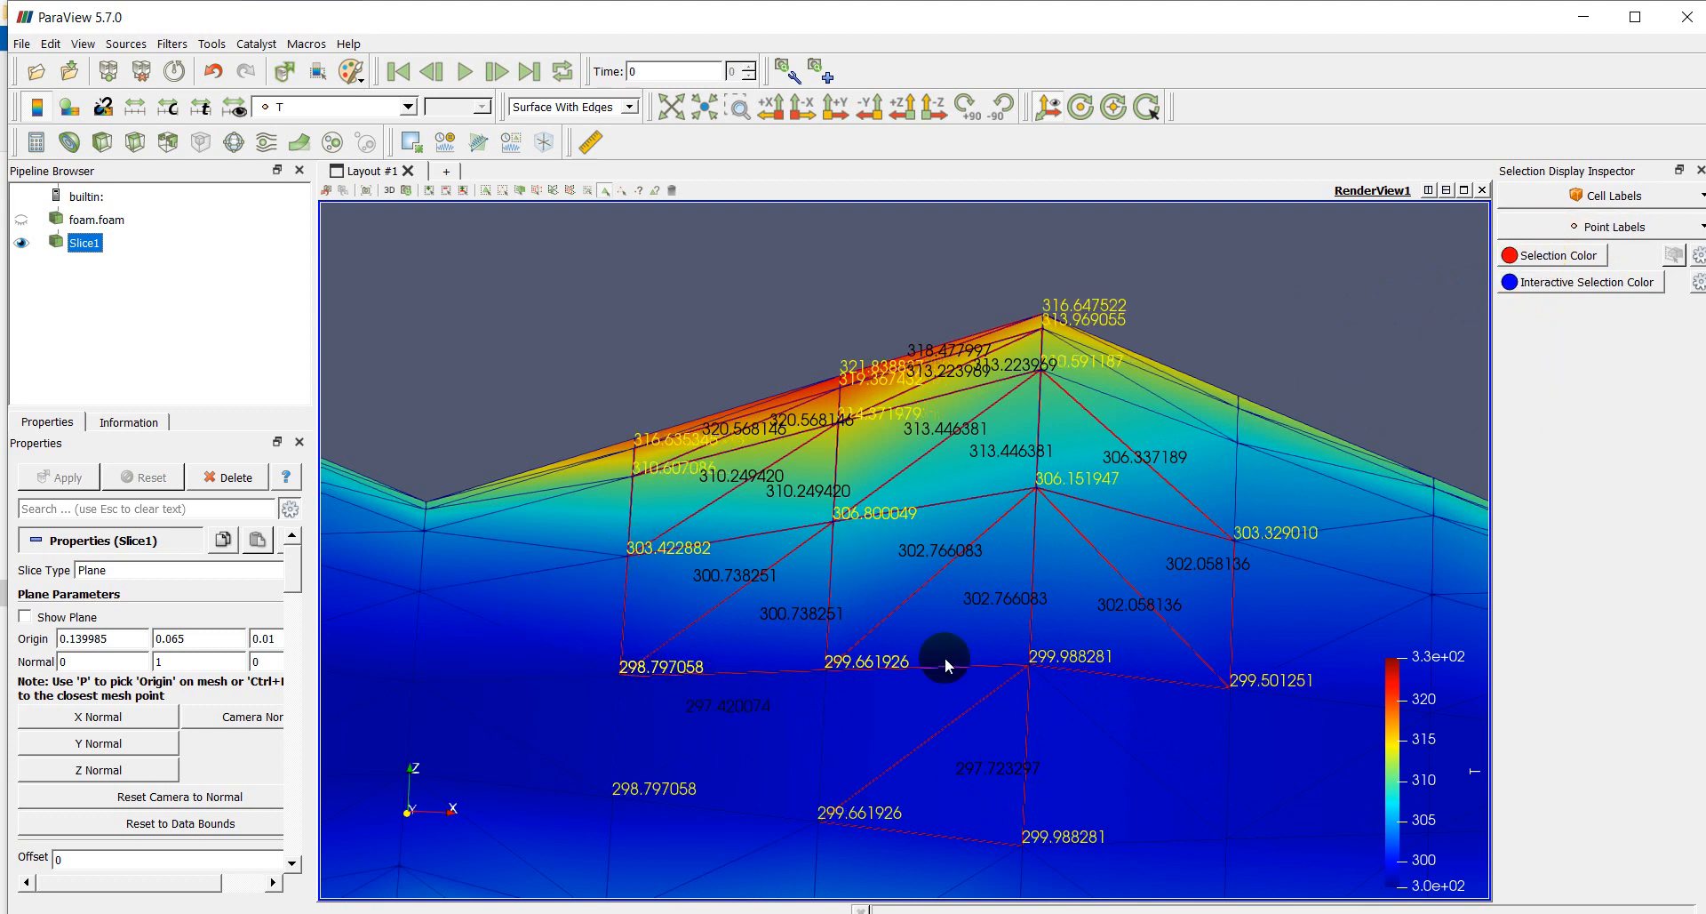
Label the points of the selected cells with the velocity vector U and examine the labels up close
click(1530, 228)
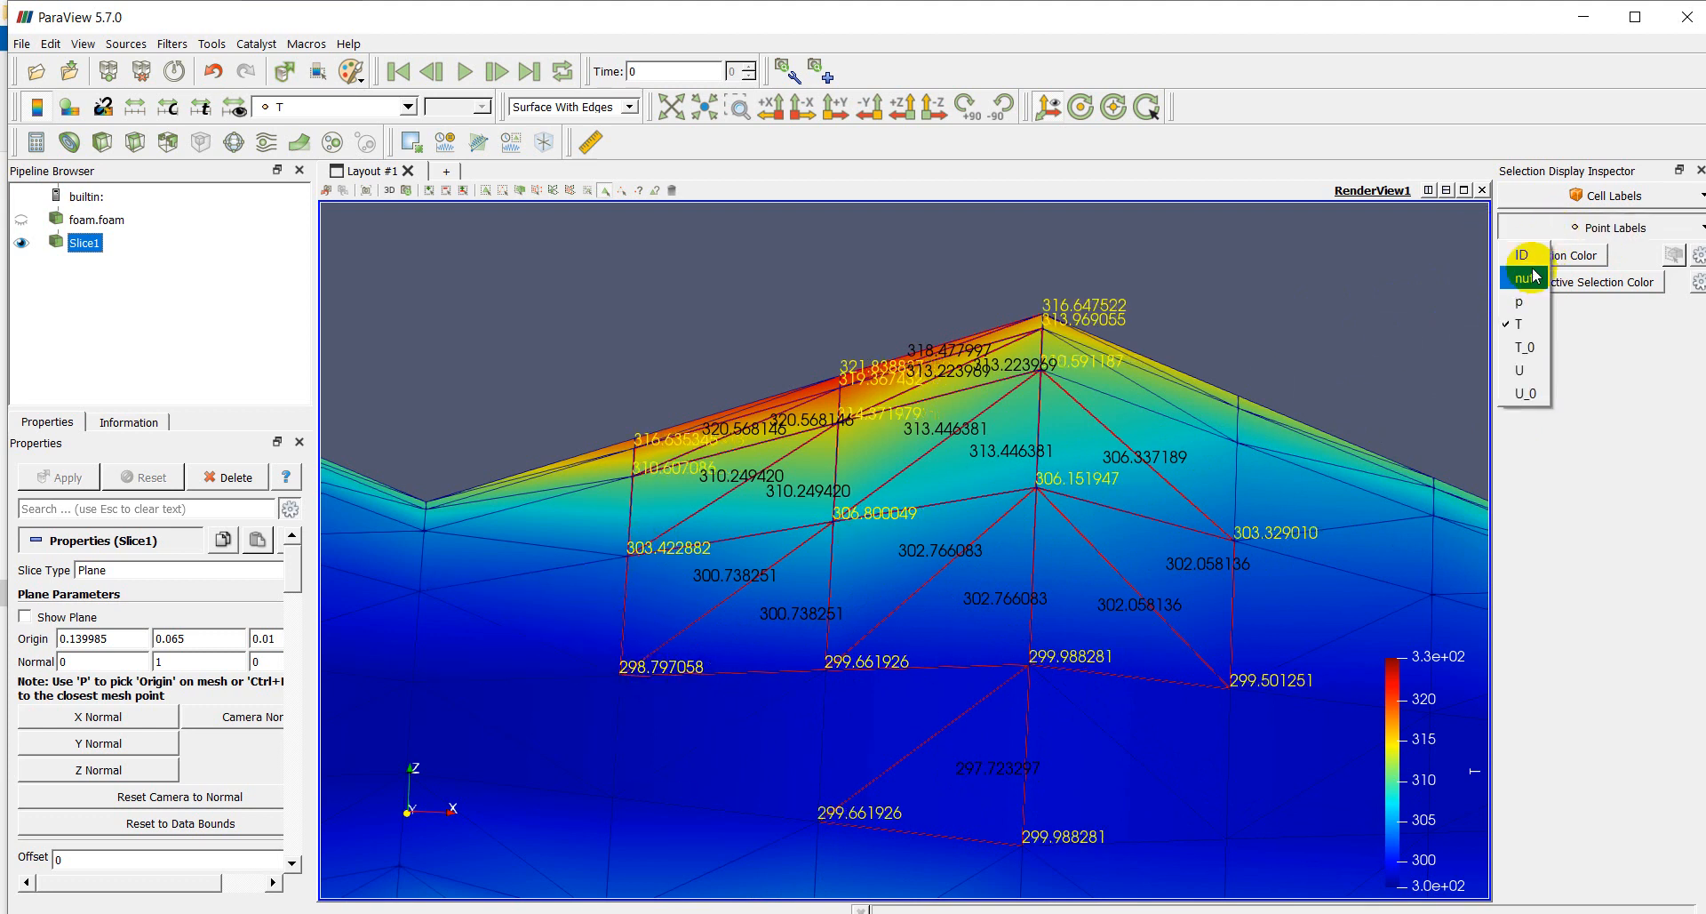
click(1520, 370)
scroll(749, 703, up, 2)
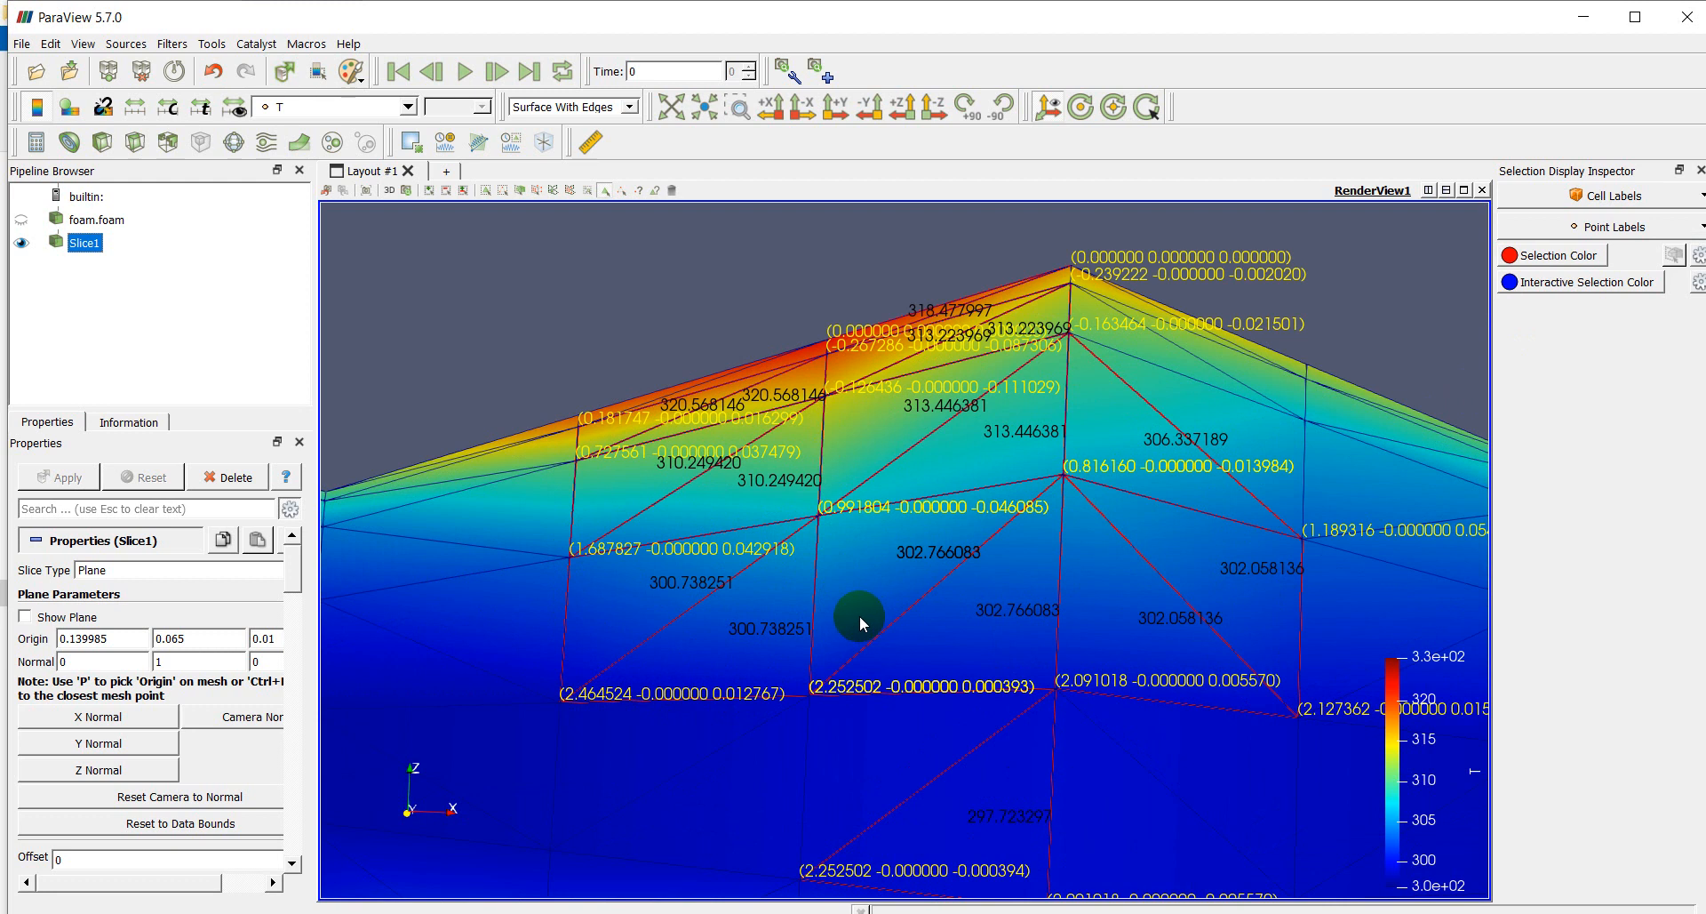
scroll(861, 615, up, 5)
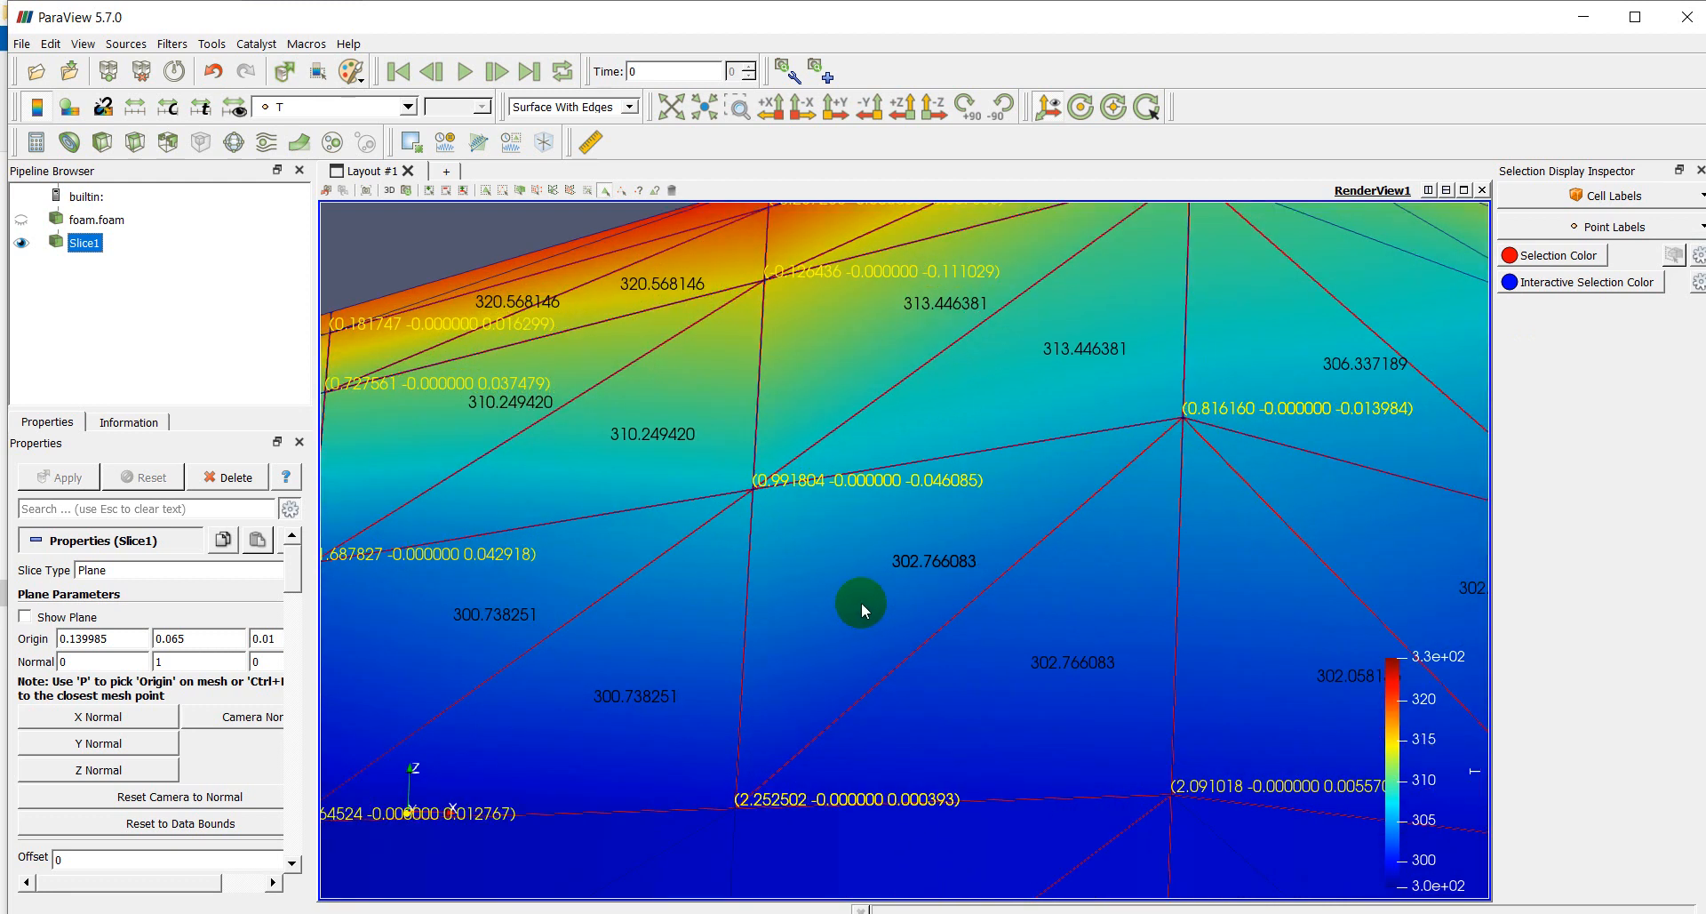
Clear the current cell selection and set the cell labels to ID
click(673, 196)
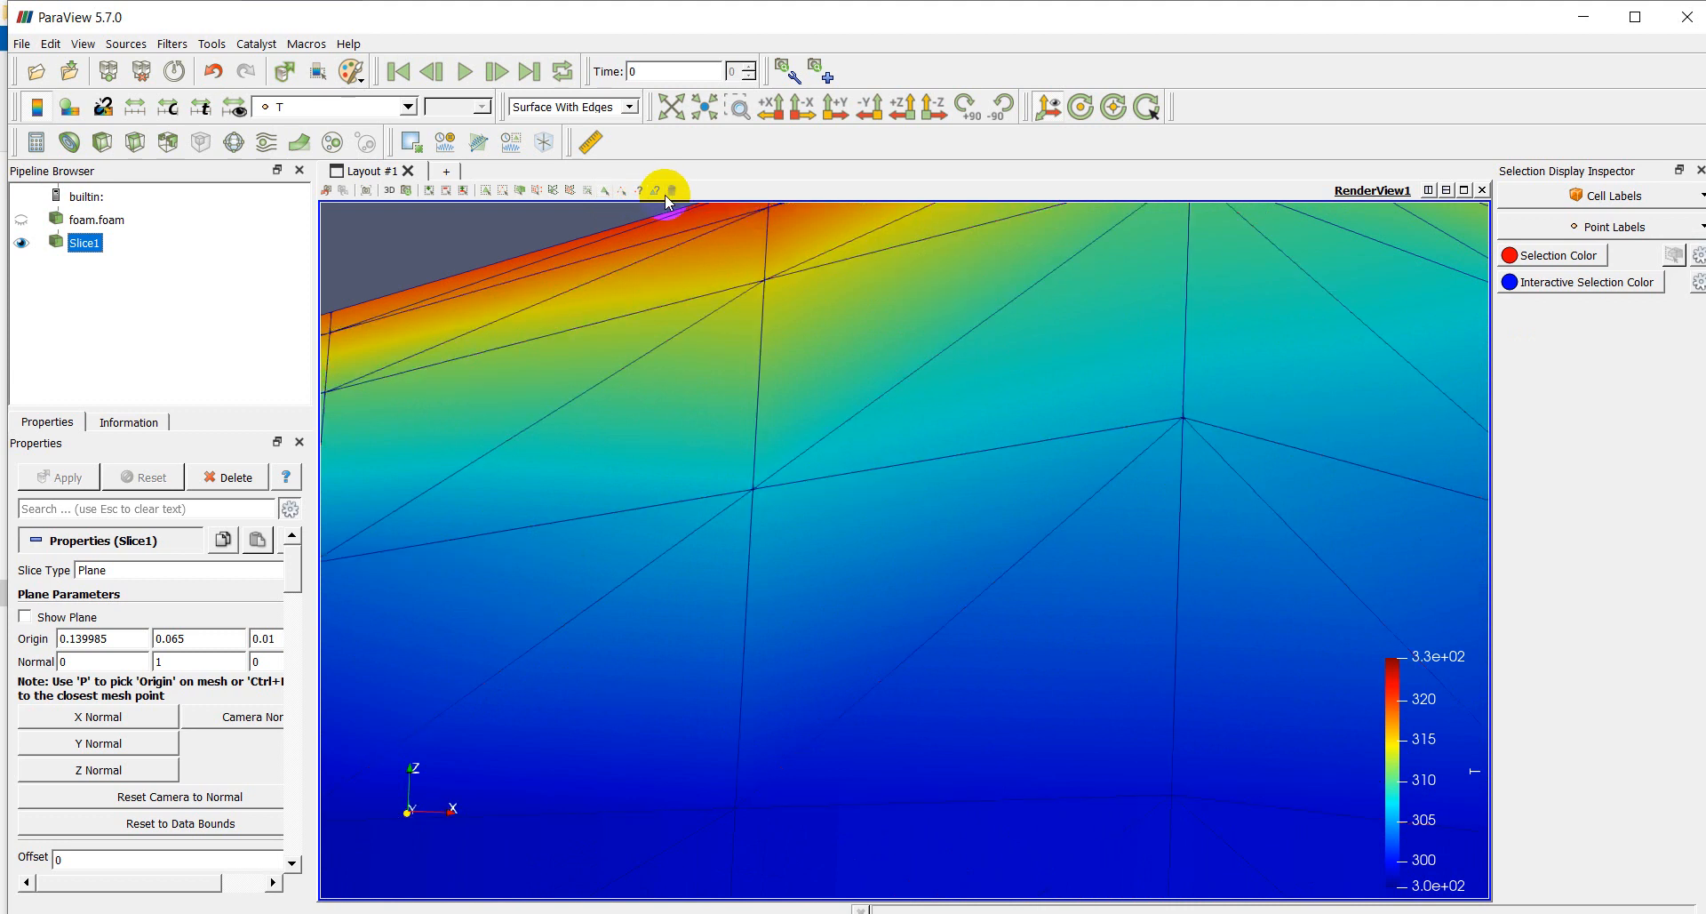
click(1639, 194)
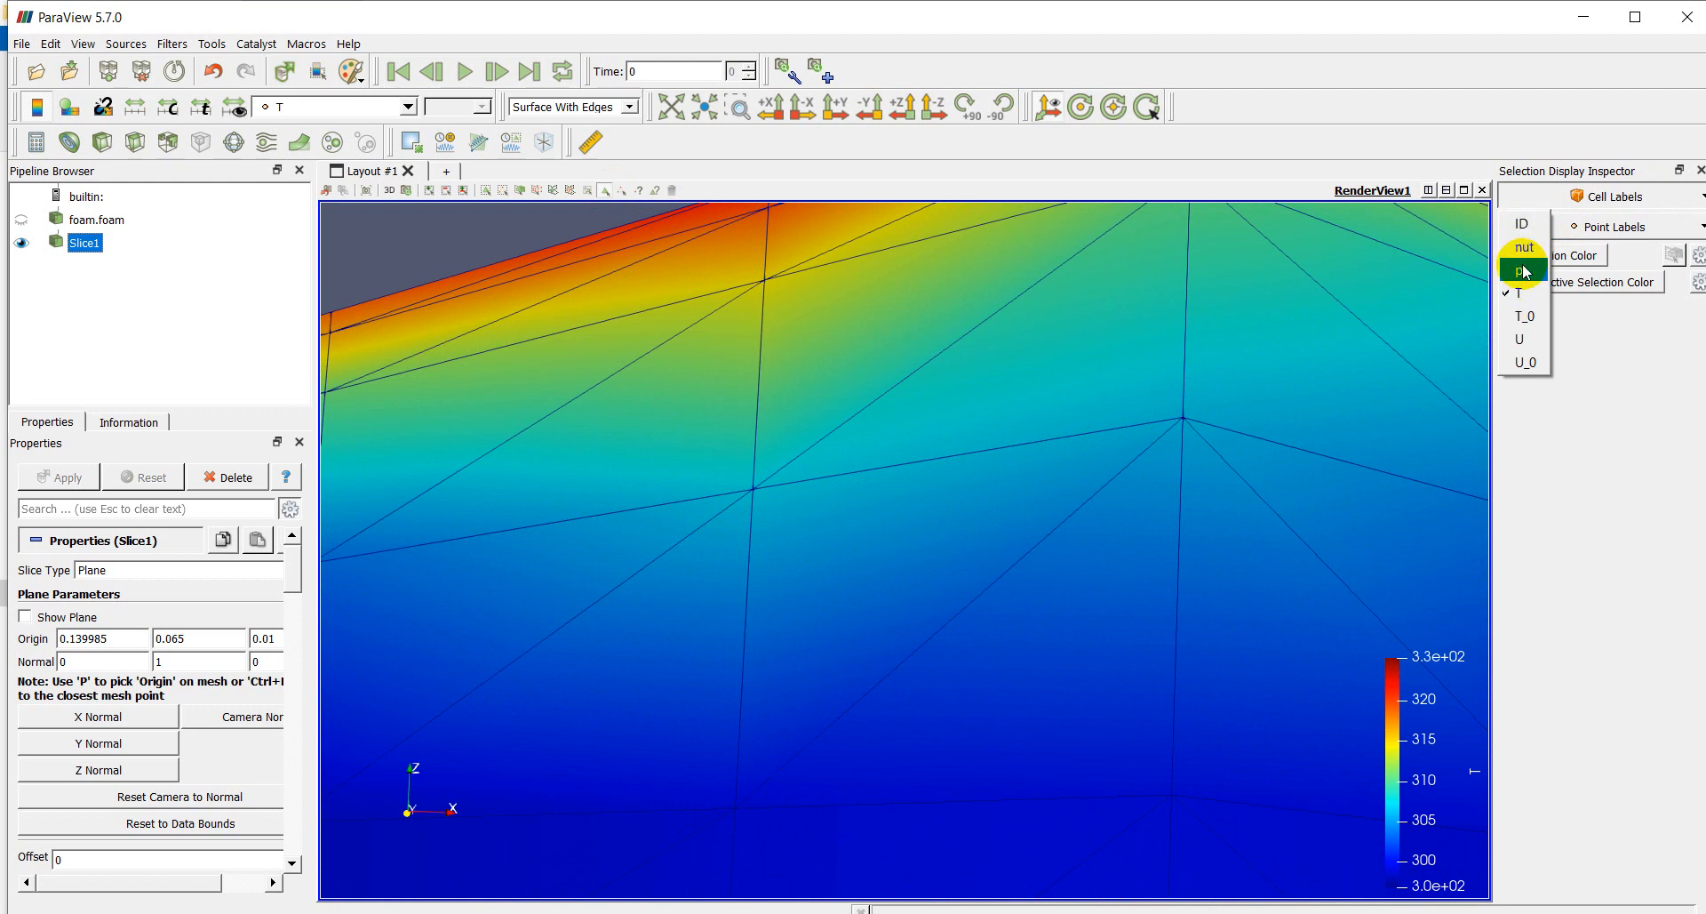
click(1522, 223)
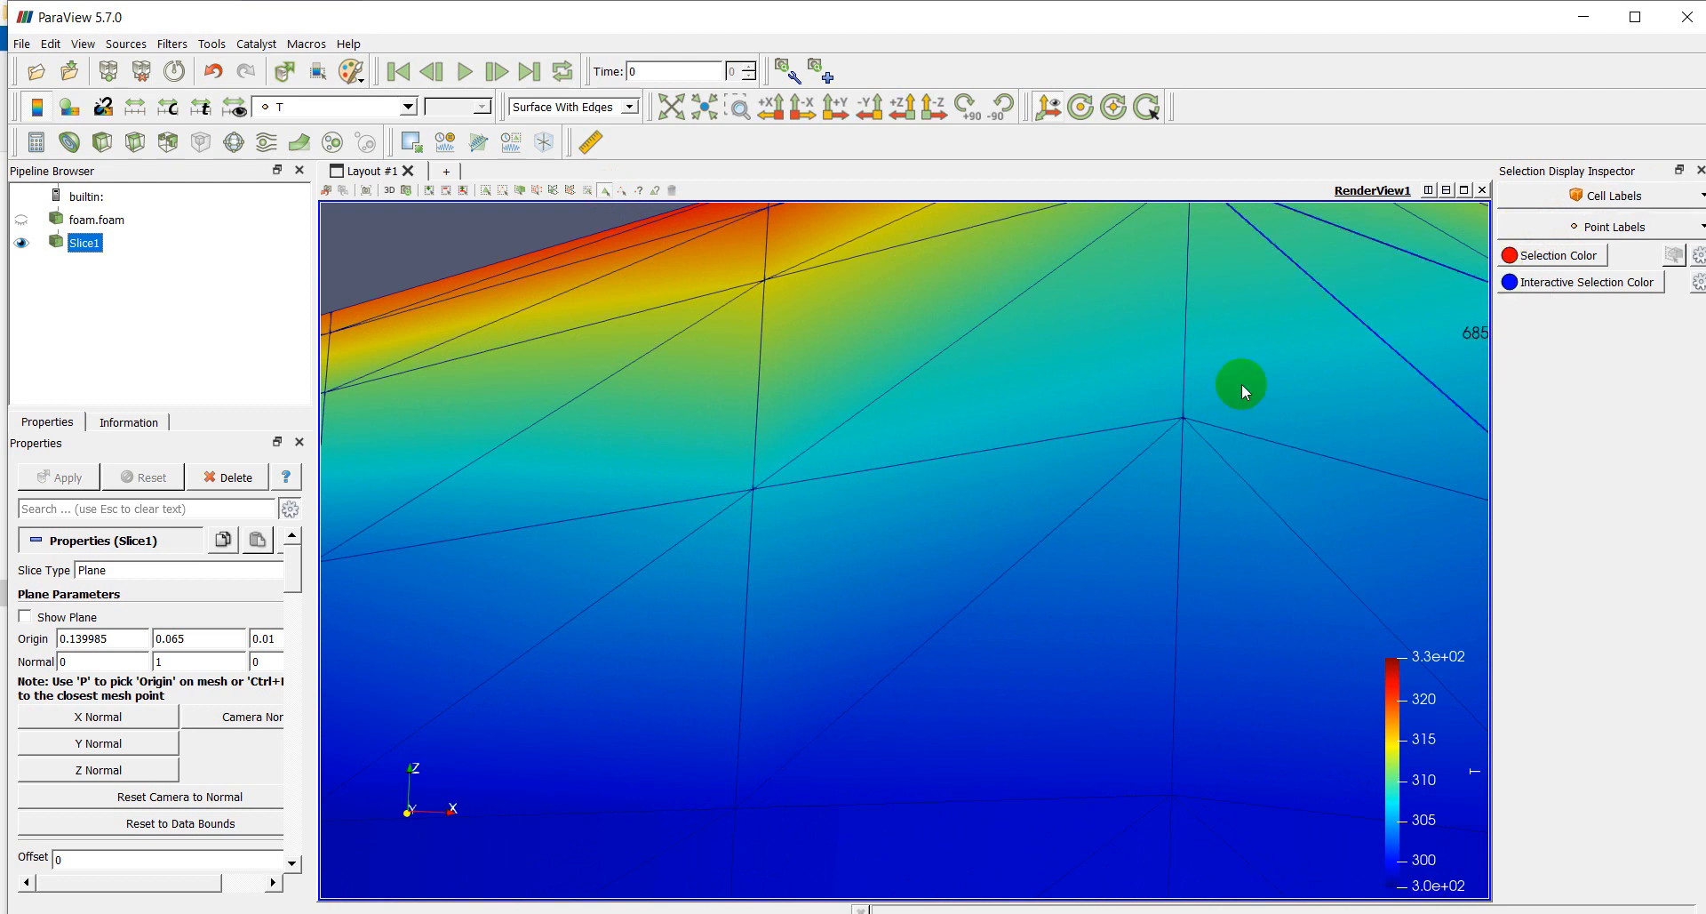
Interactively select the four neighbouring cells 632, 633, 638 and 639 beneath the hot upper wall
click(659, 400)
click(494, 385)
click(634, 289)
click(531, 279)
Label the points of the selected cells with their ID instead of U
click(1551, 227)
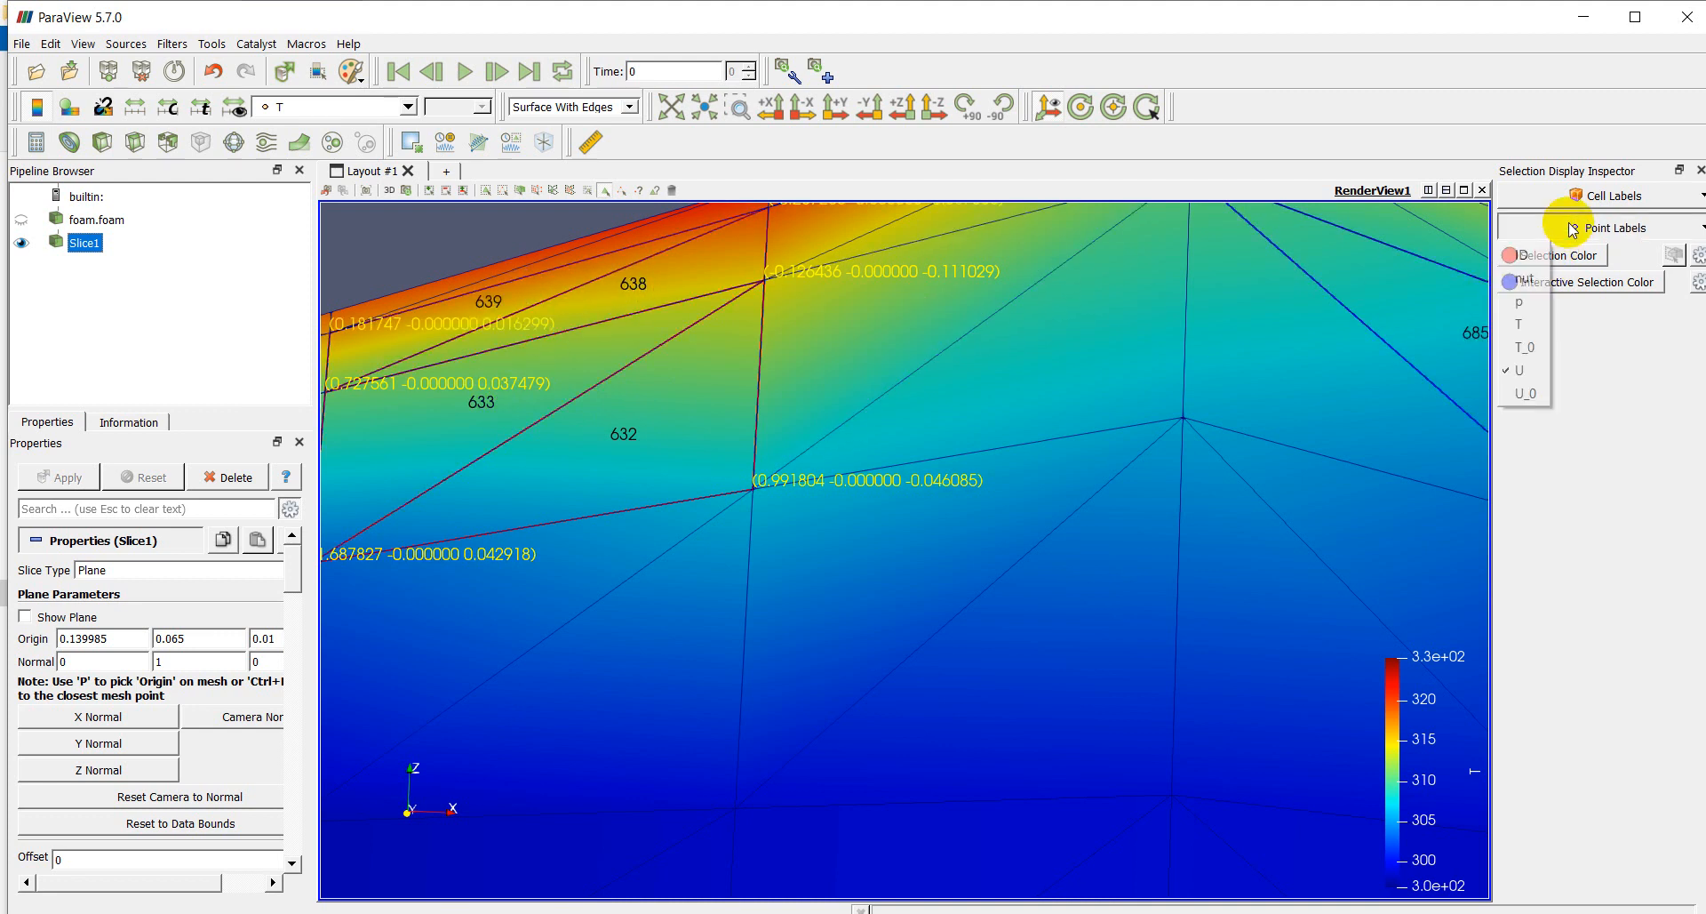
click(1542, 258)
scroll(995, 537, down, 4)
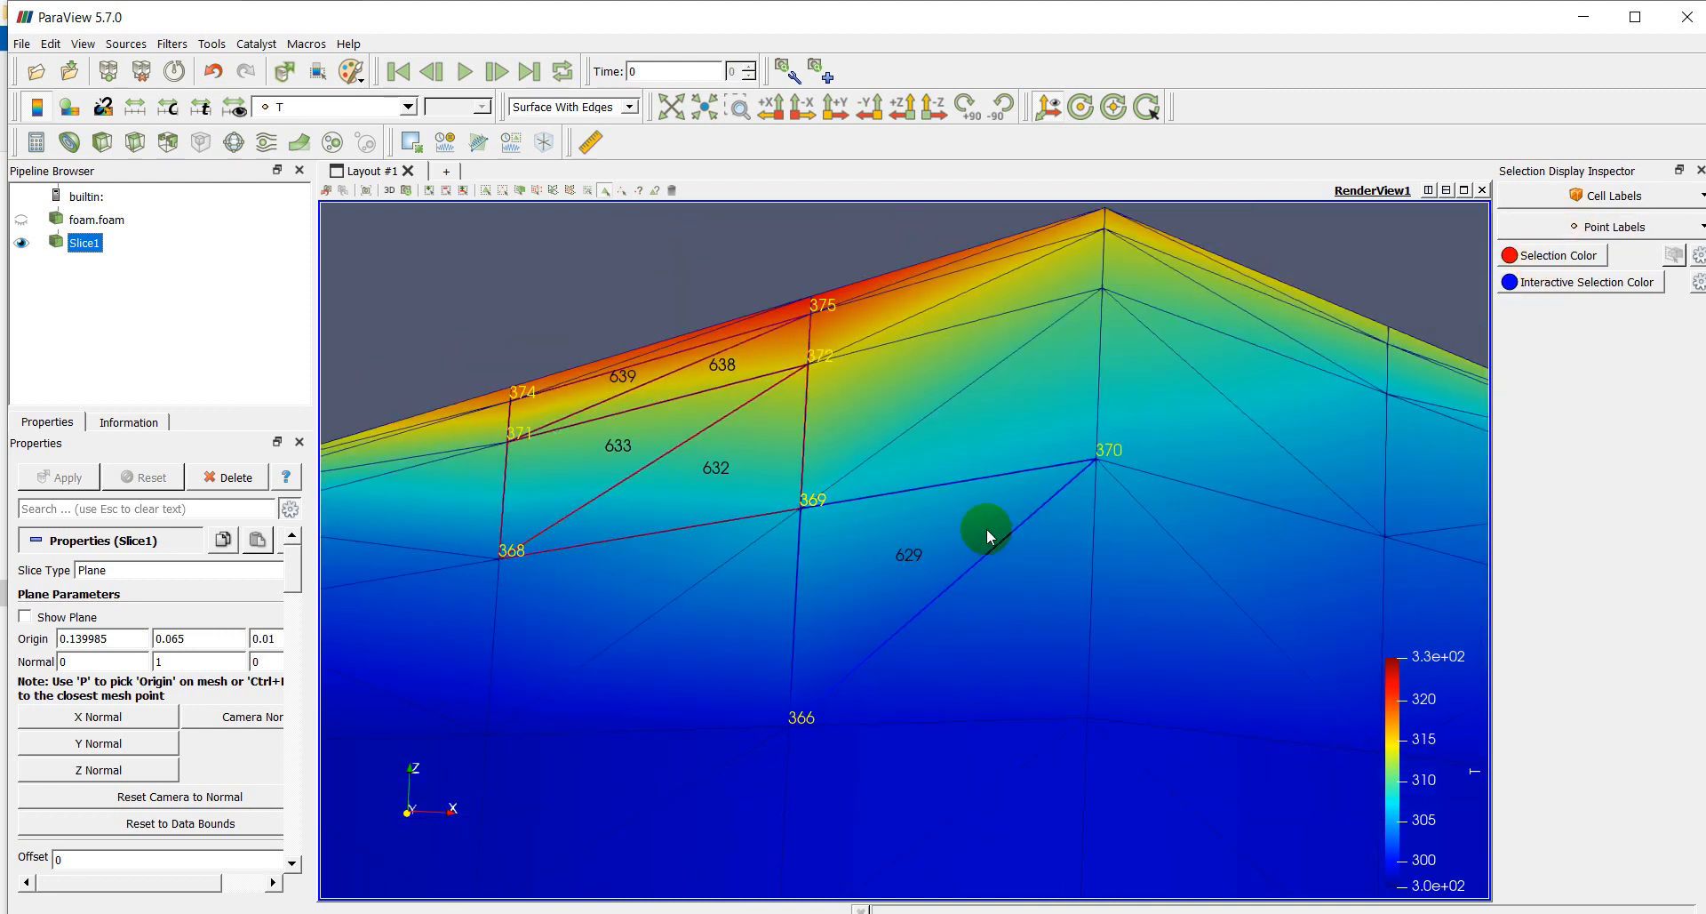
Add the adjacent cells 641 and 635, toward the peak of the bulge, to the interactive selection
click(959, 318)
click(998, 320)
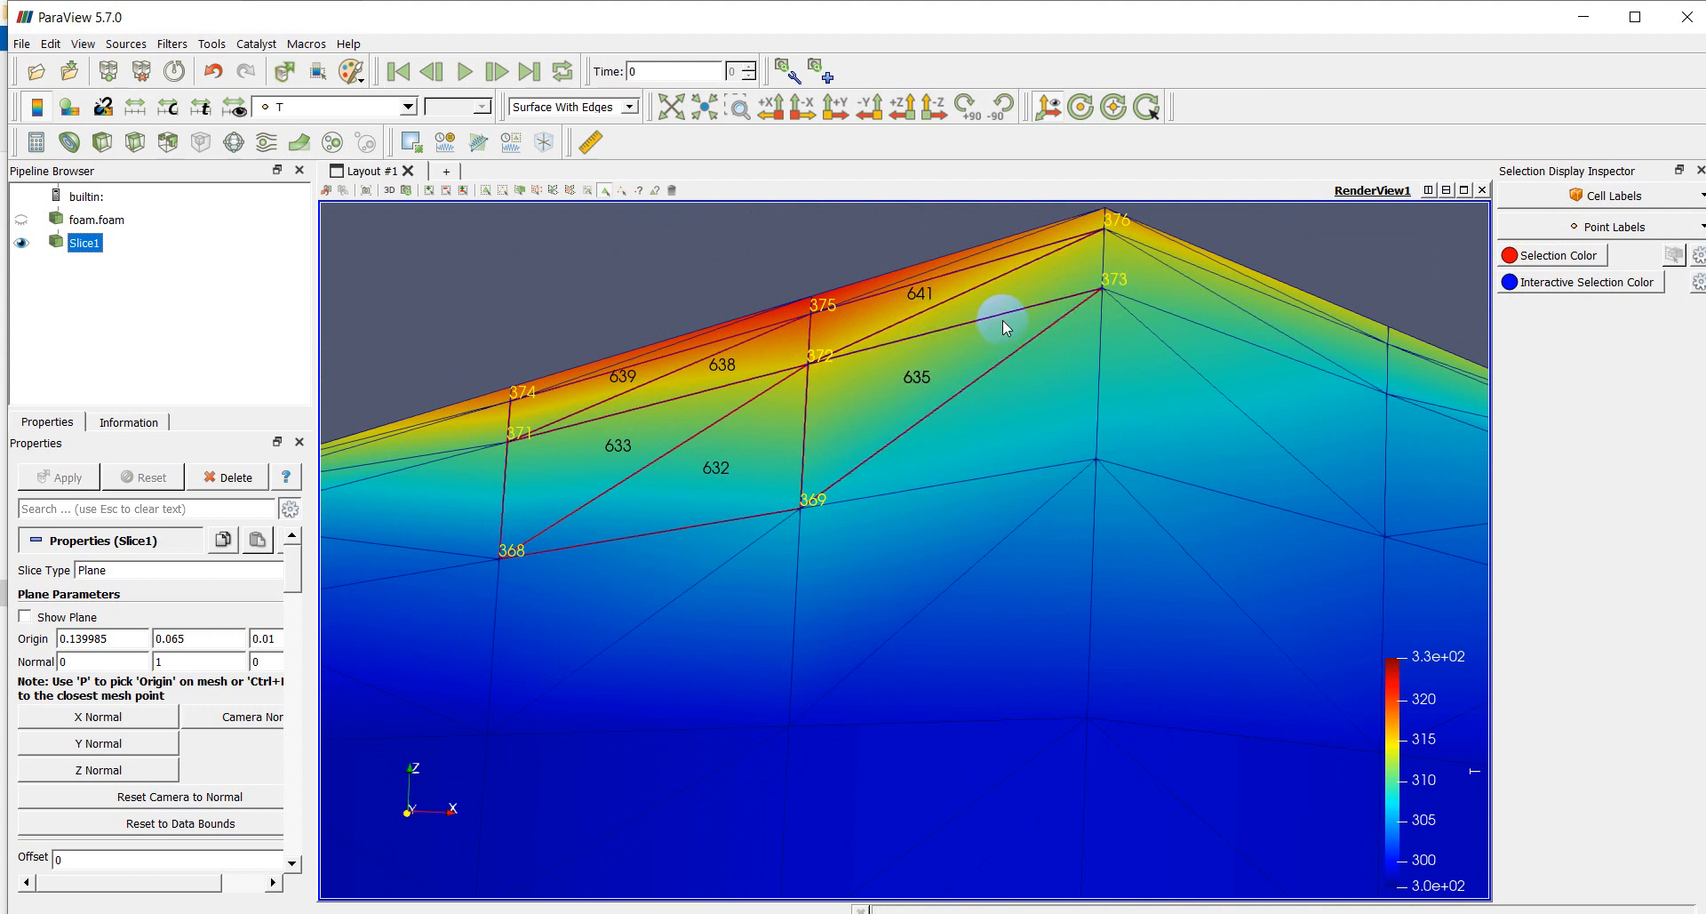
scroll(762, 418, up, 3)
scroll(793, 440, down, 2)
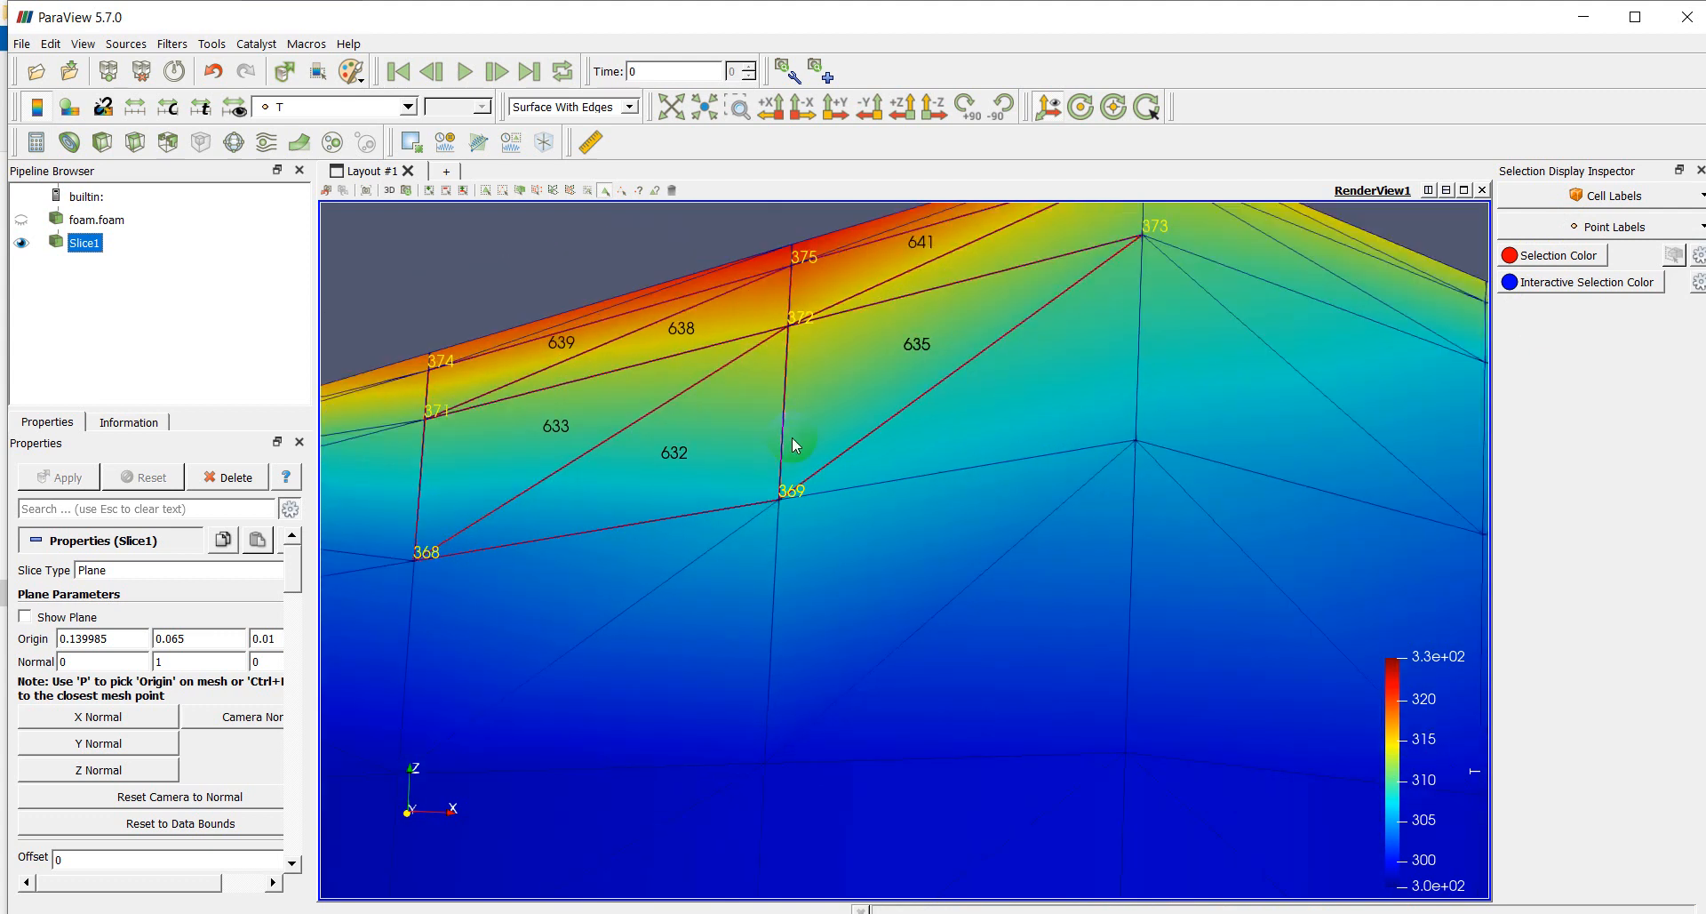